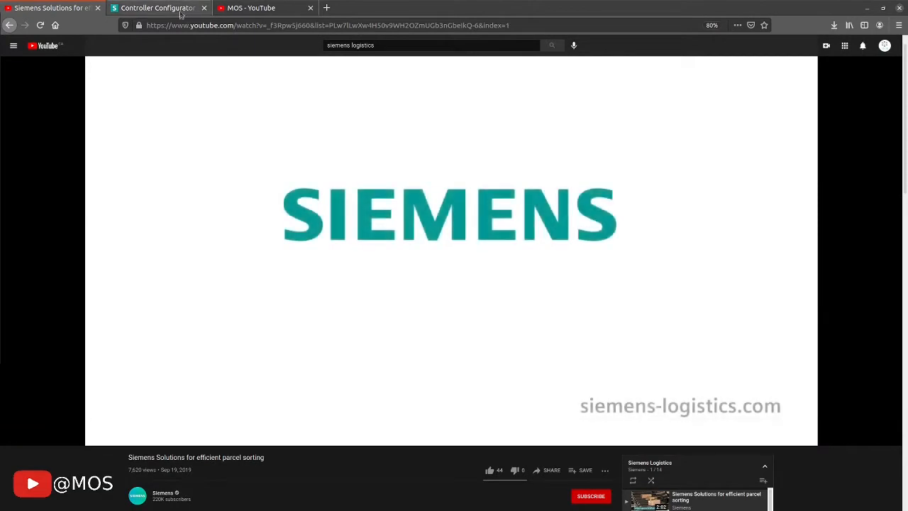
Switch to the SIMATIC Controller Configurator page and examine the Step 1 options for where the controller is installed.
left_click(144, 10)
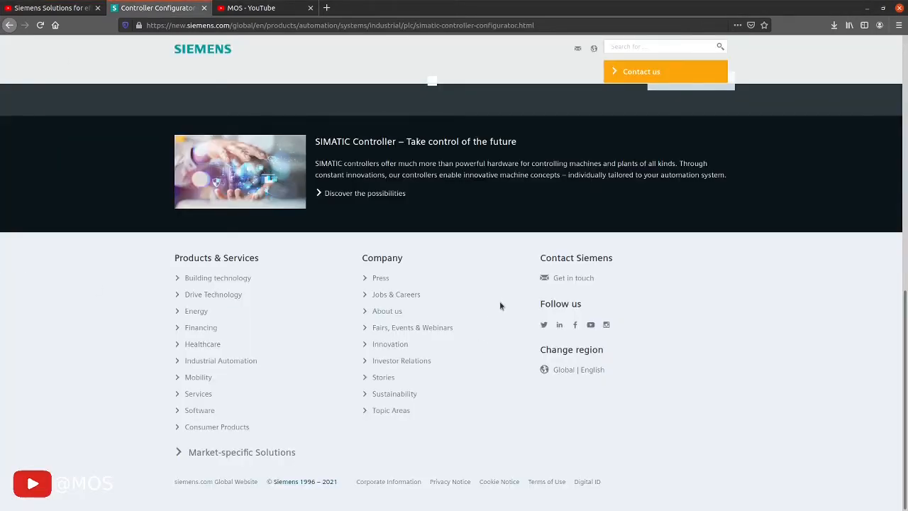
scroll(435, 243, "up", 5)
scroll(435, 242, "up", 3)
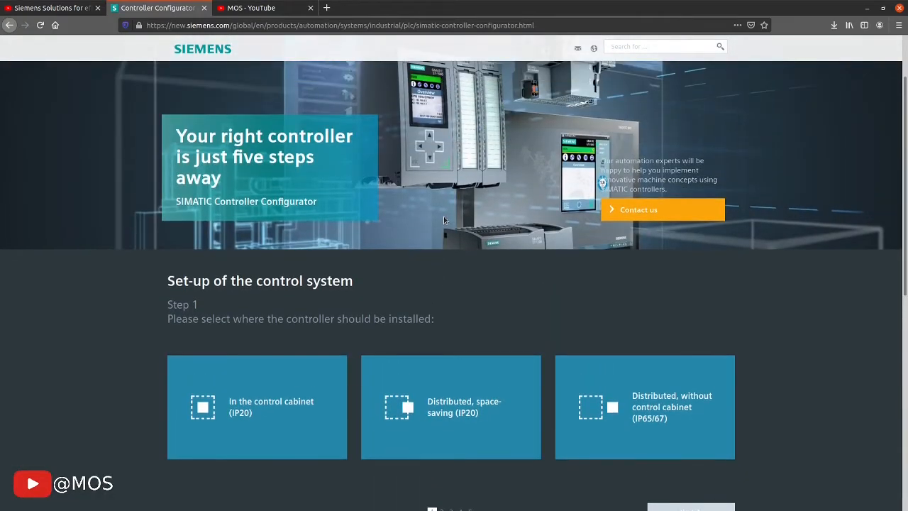
scroll(443, 220, "up", 3)
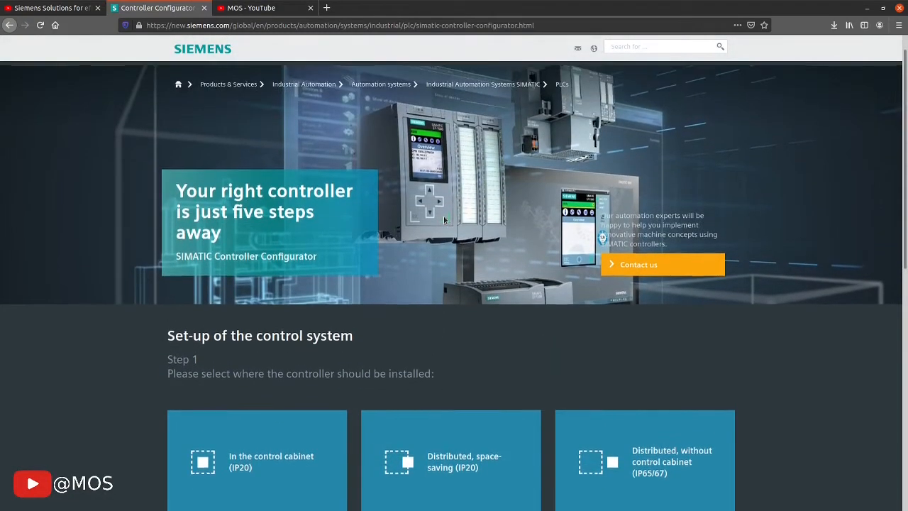
scroll(443, 215, "up", 1)
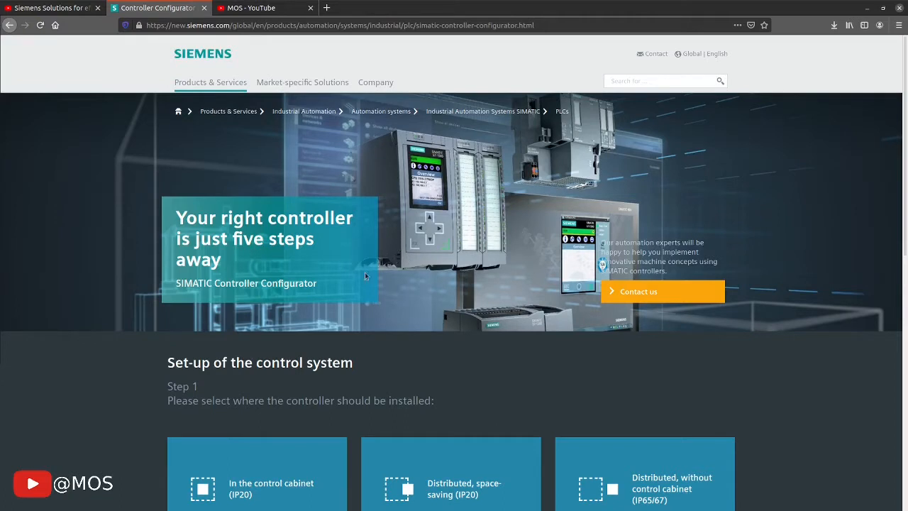
scroll(365, 272, "down", 1)
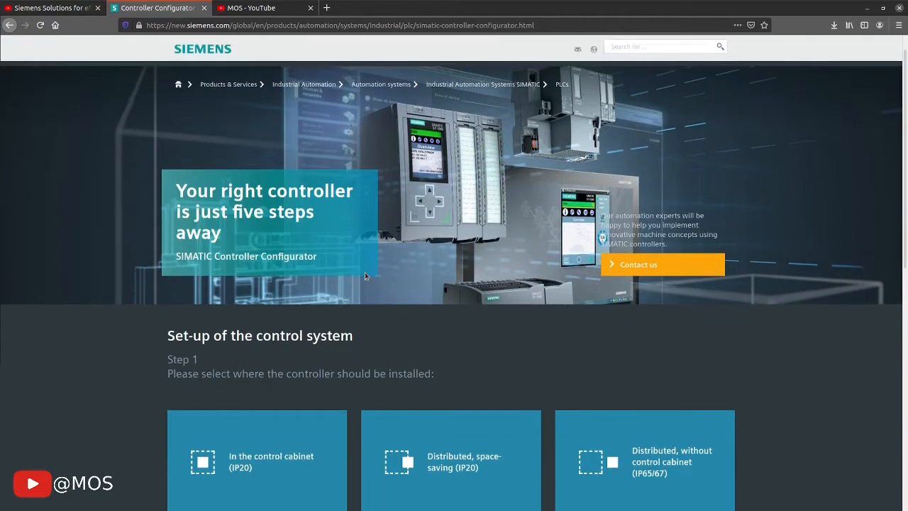
scroll(364, 272, "up", 1)
scroll(365, 276, "down", 3)
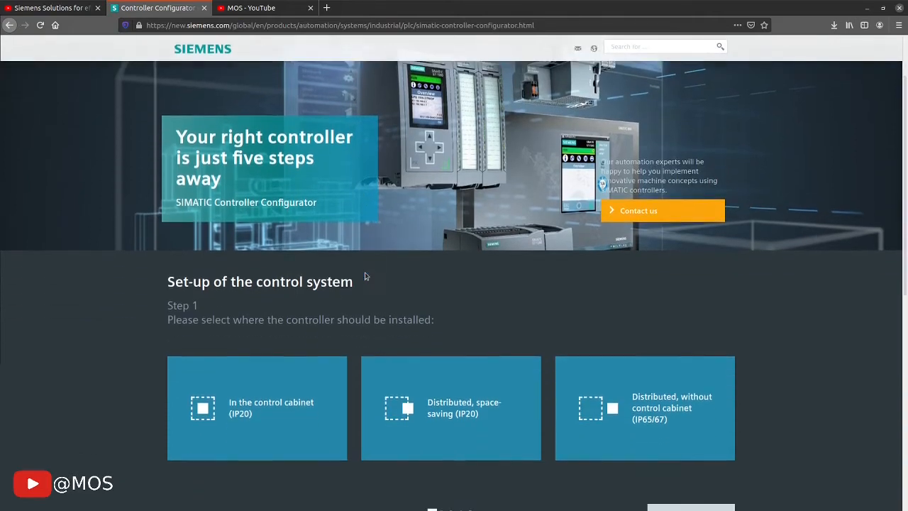
scroll(351, 254, "down", 2)
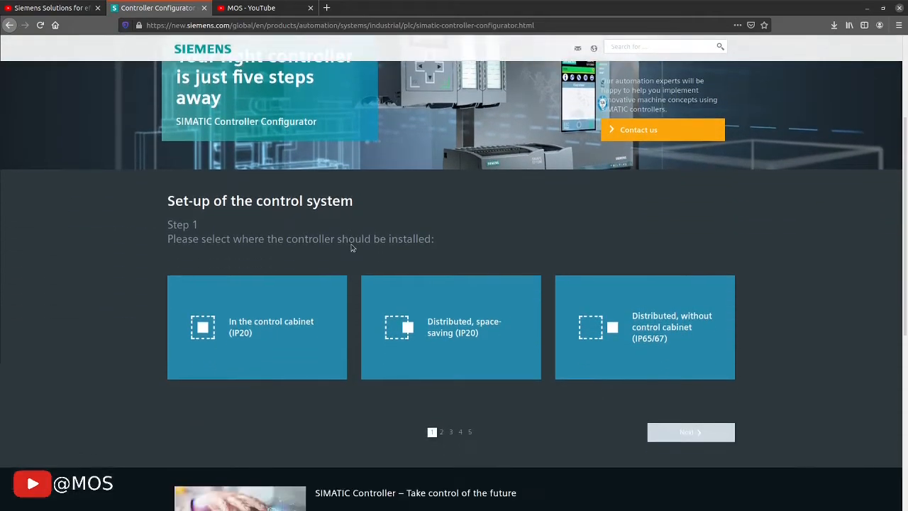
scroll(423, 310, "down", 2)
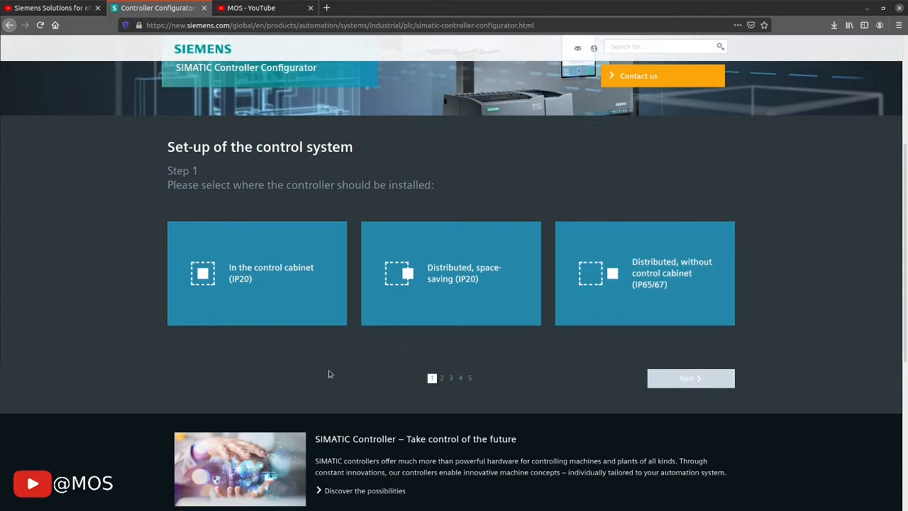
Choose installation in the control cabinet (IP20) and system performance for medium-sized applications (up to 100 I/O).
left_click(279, 290)
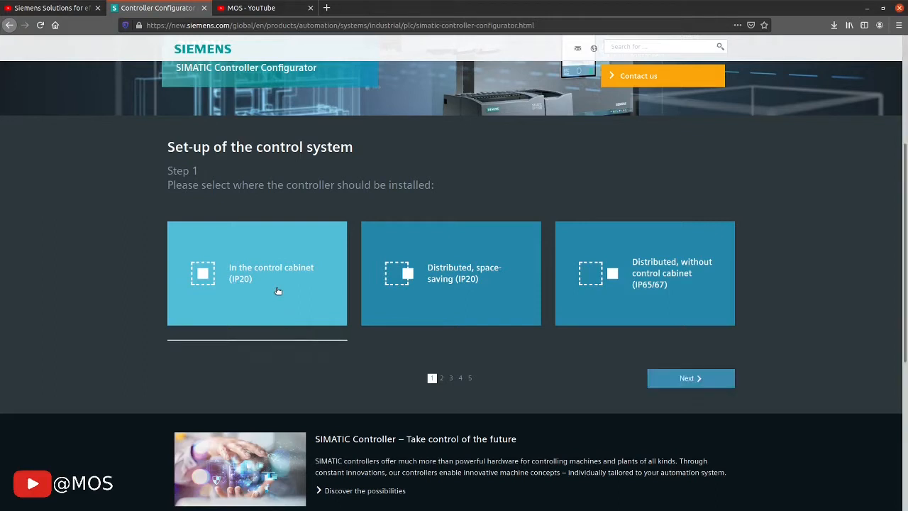
left_click(690, 387)
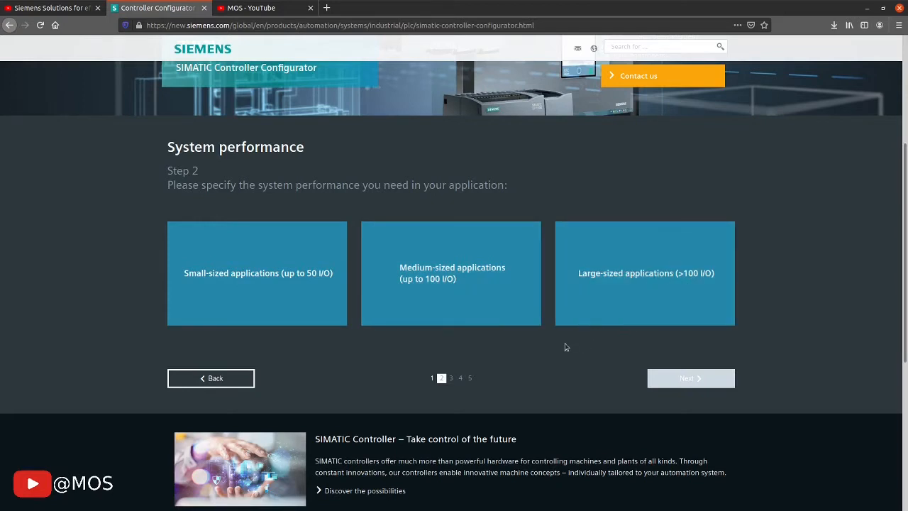
left_click(450, 279)
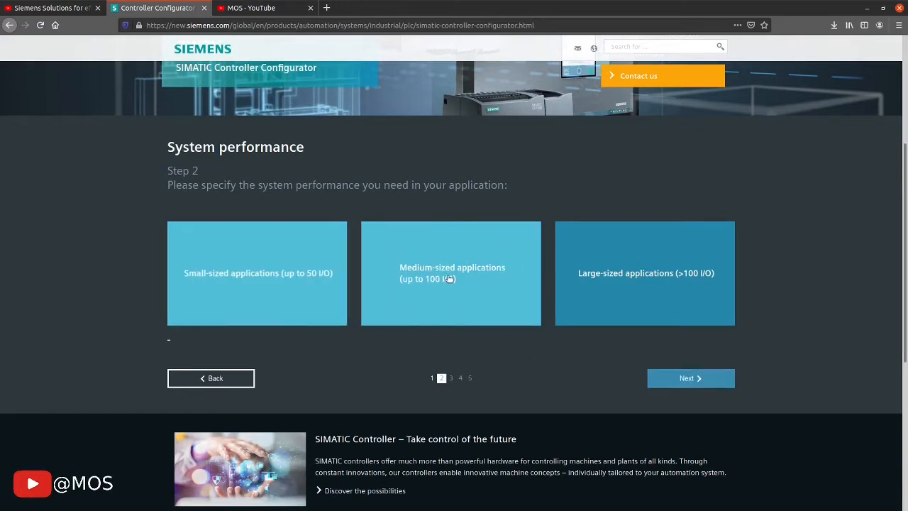
left_click(685, 378)
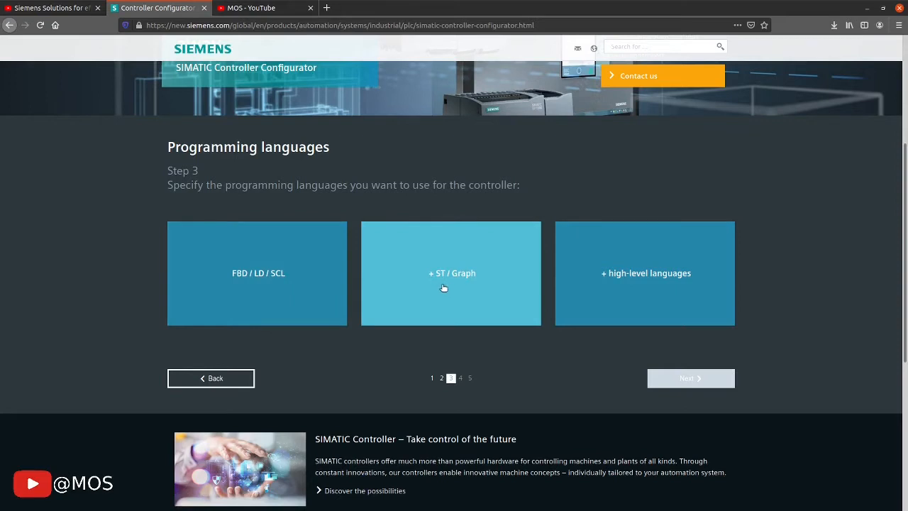
Choose FBD / LD / SCL as the programming languages and Standard as the motion control functions.
left_click(292, 285)
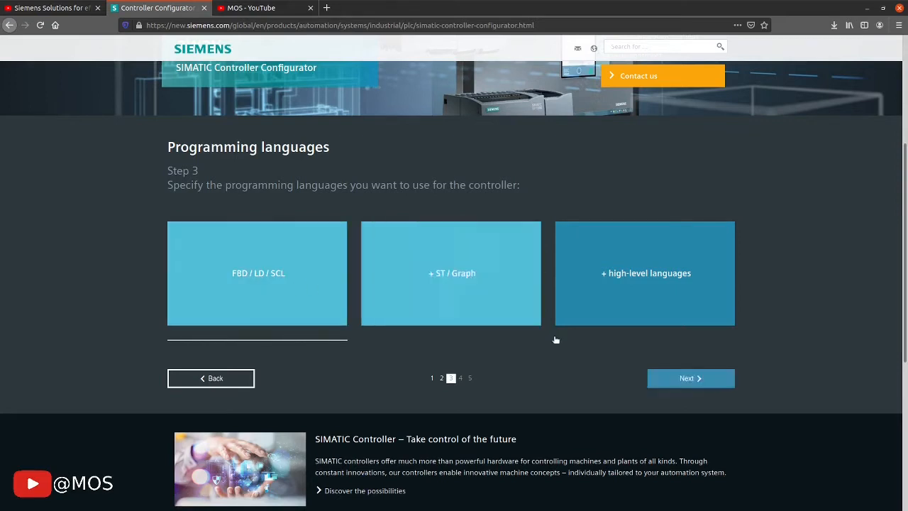
left_click(701, 379)
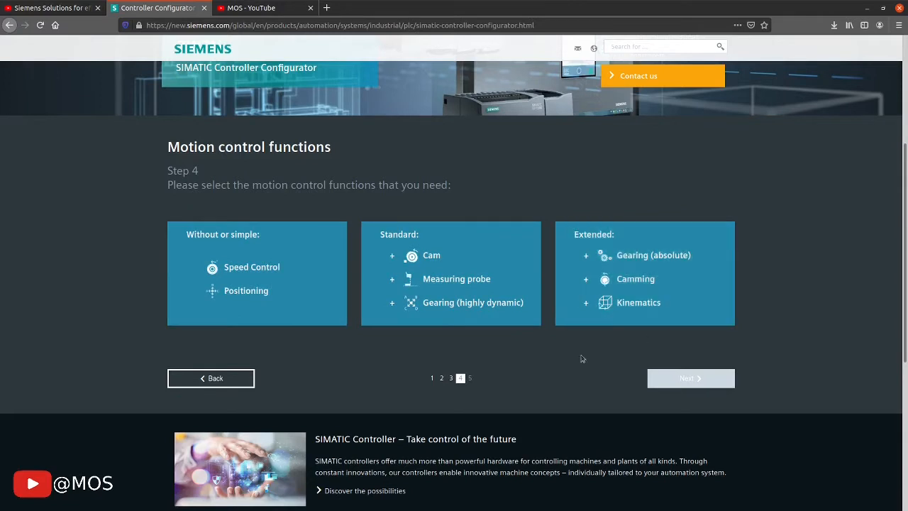
left_click(432, 295)
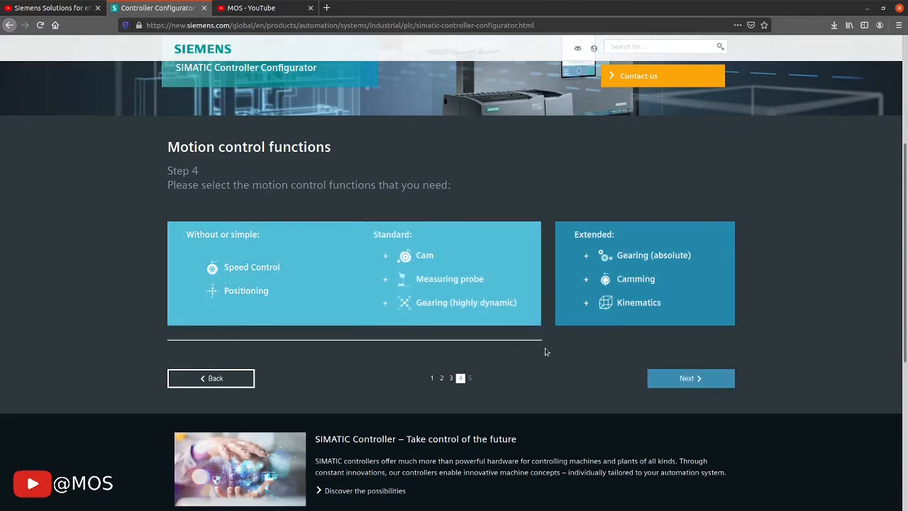
left_click(688, 381)
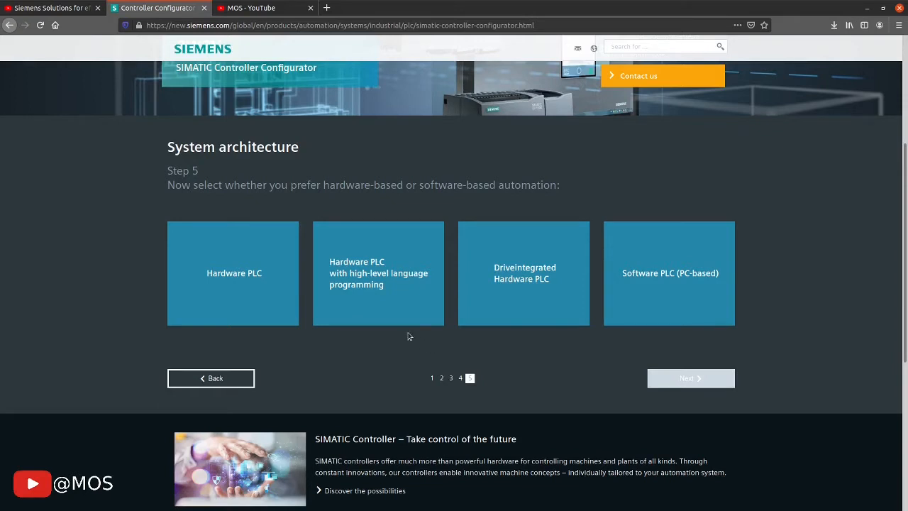
Choose Hardware PLC as the system architecture and proceed to the controller recommendation.
left_click(252, 294)
left_click(689, 379)
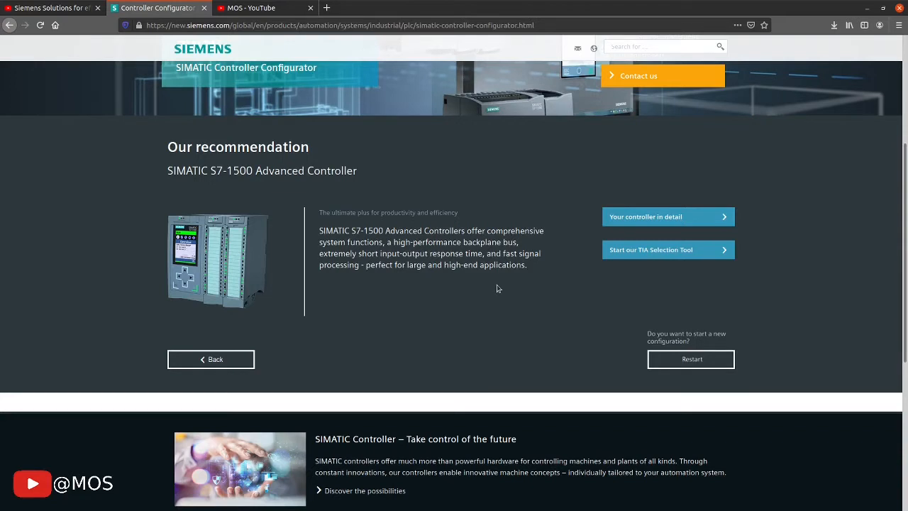
Launch the TIA Selection Tool from the recommendation and add the SIMATIC S7-1500 as a new device.
scroll(497, 288, "down", 1)
scroll(498, 288, "up", 1)
left_click(676, 256)
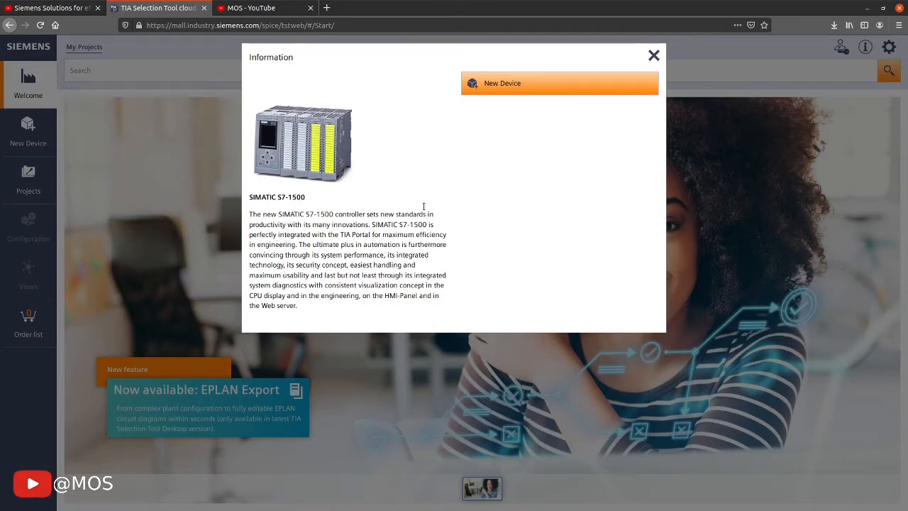
left_click(538, 93)
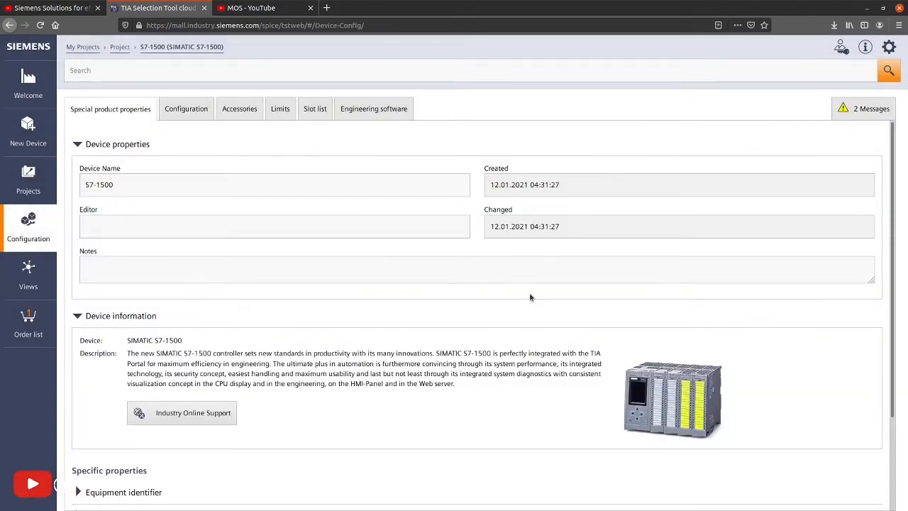
View the project's order list and return to the Welcome page.
left_click(35, 87)
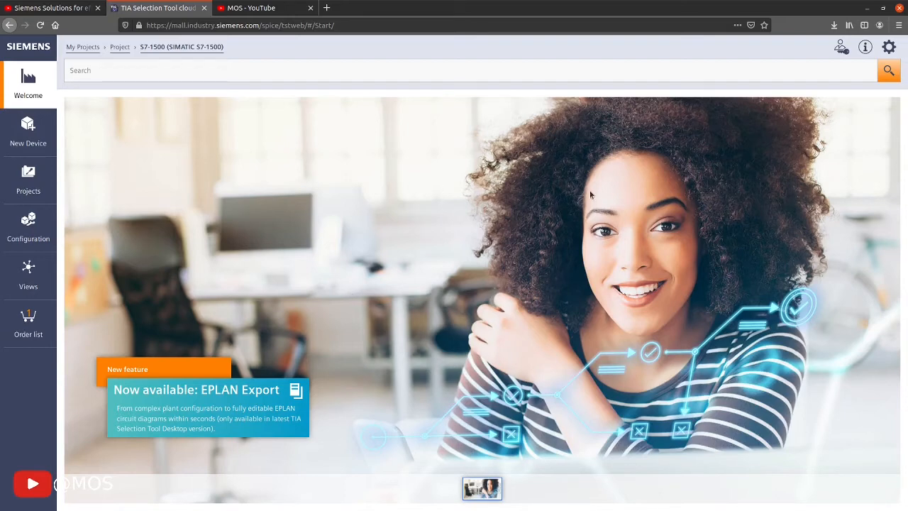
left_click(35, 335)
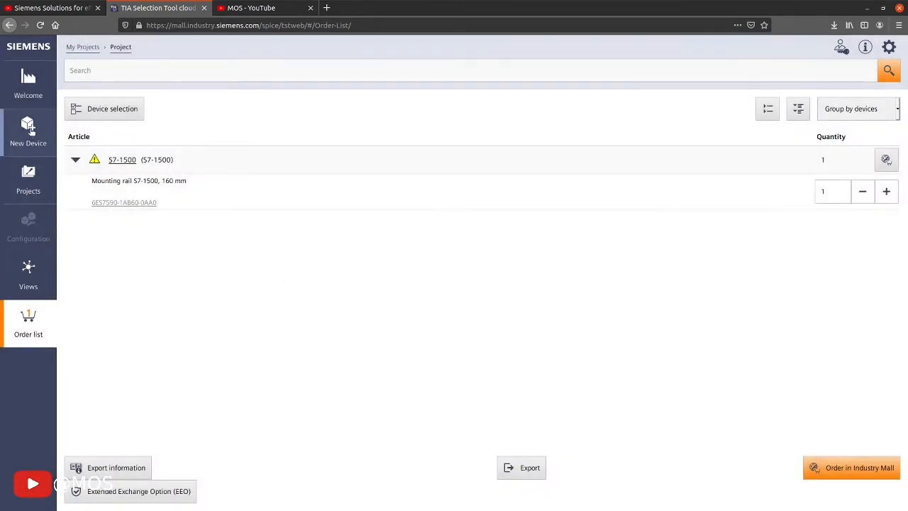
left_click(28, 84)
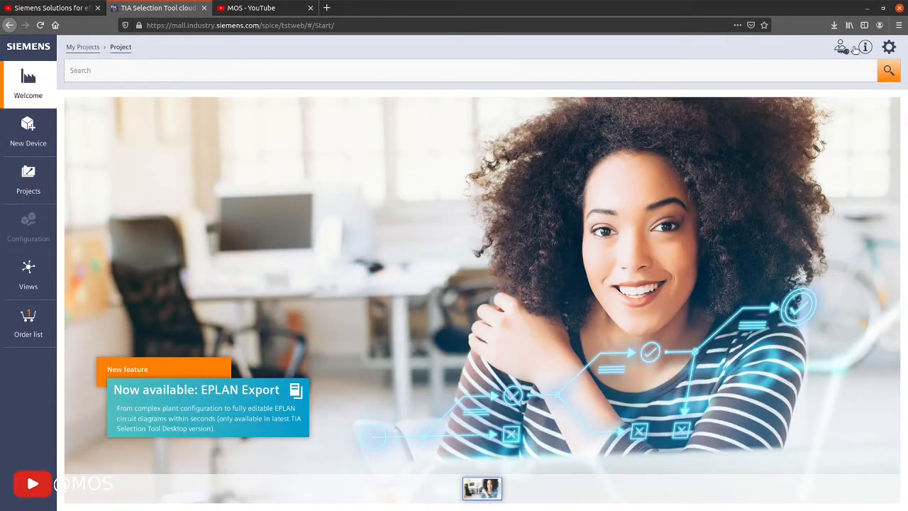
Look through the available interface languages and close the language settings without choosing another one.
left_click(894, 49)
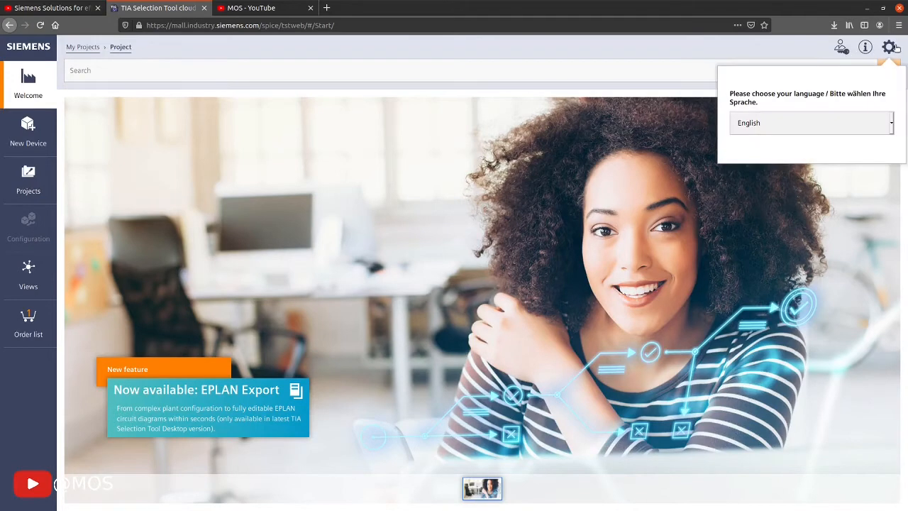
left_click(891, 124)
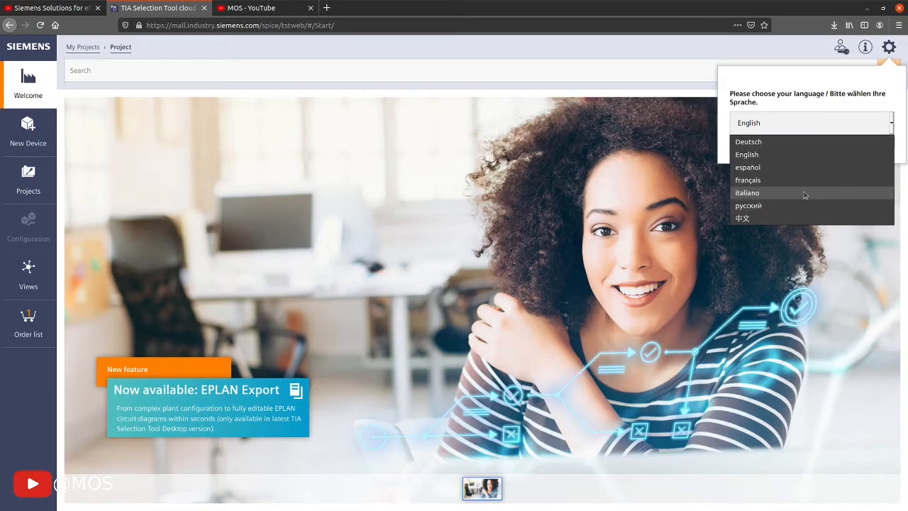
left_click(803, 53)
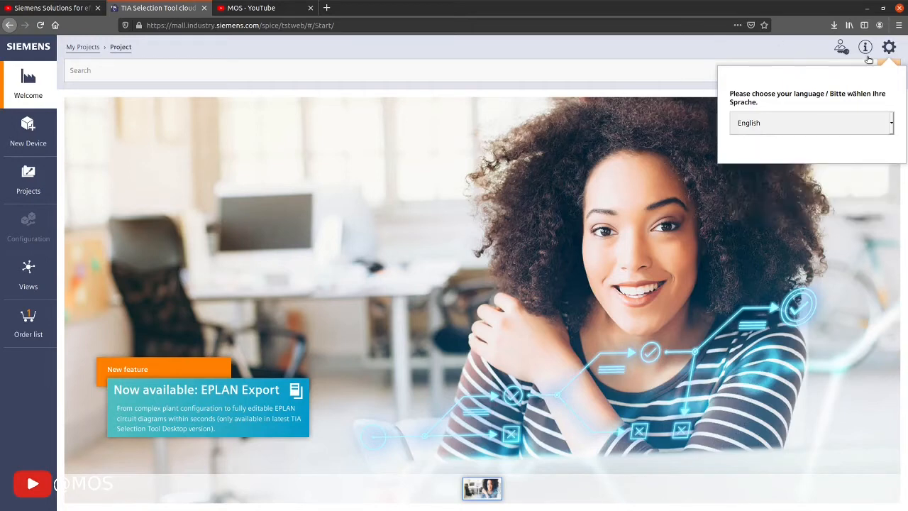
left_click(796, 49)
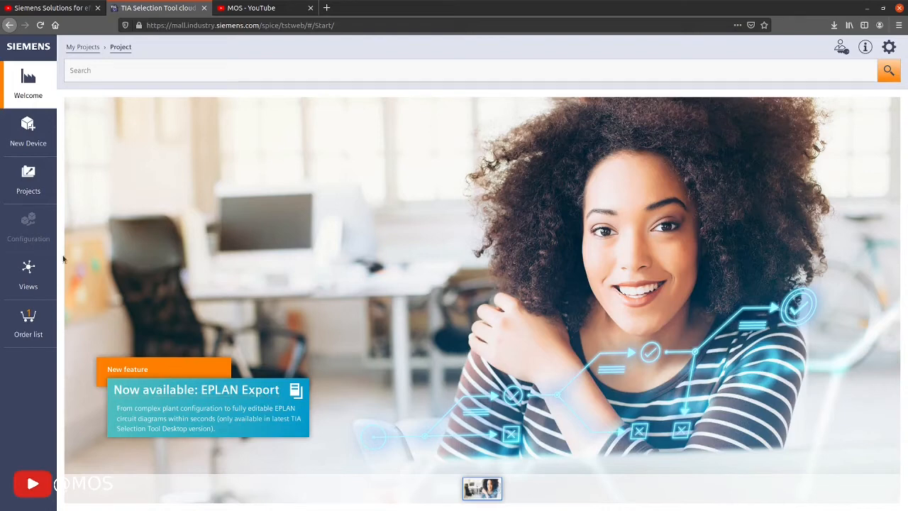
Open the project's S7-1500 device and fill in the editor's name and the note "First Example".
left_click(38, 180)
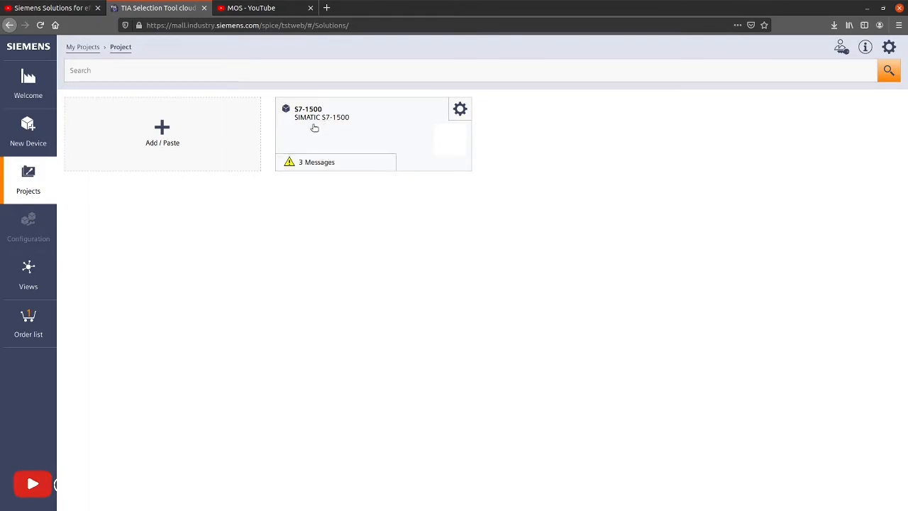
double_click(322, 121)
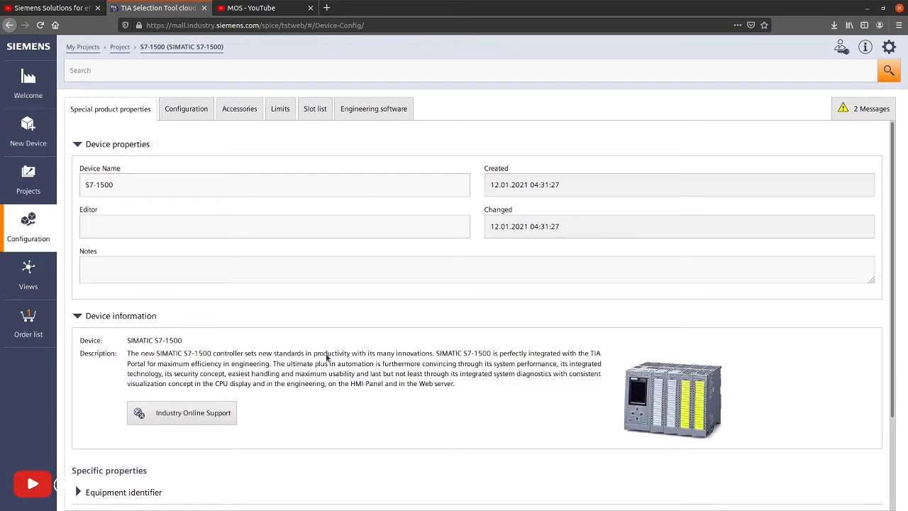
scroll(326, 357, "down", 1)
scroll(201, 277, "up", 1)
left_click(145, 231)
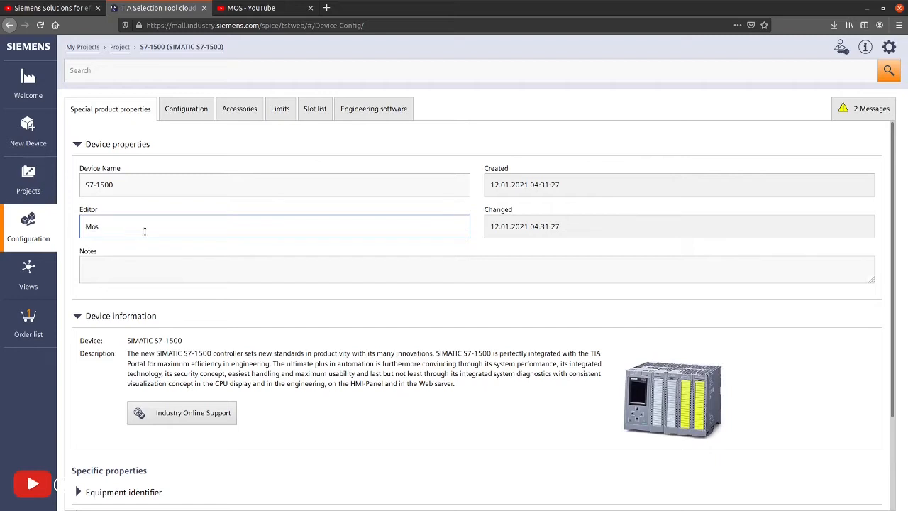
left_click(137, 272)
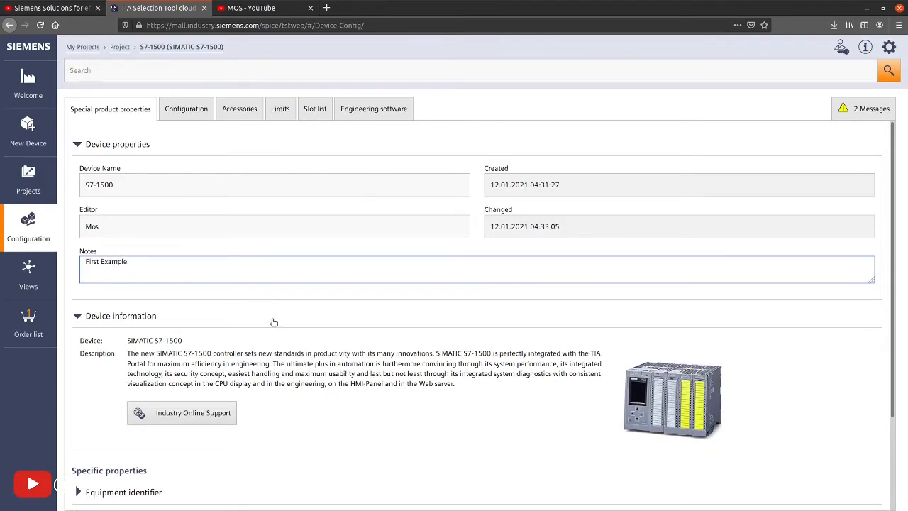
left_click(536, 225)
Review the device's specific properties, including equipment identifier, standard/fail-safe application, environment and control cabinet settings.
scroll(198, 336, "down", 3)
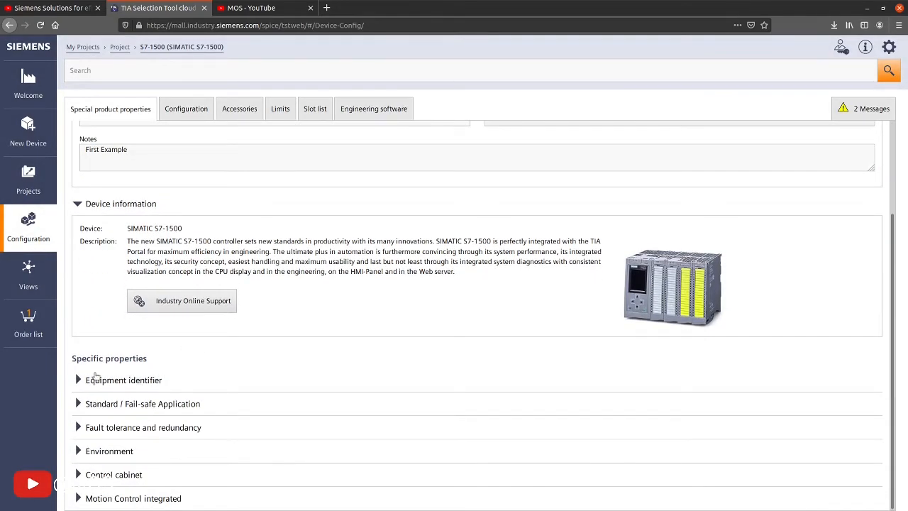
left_click(78, 381)
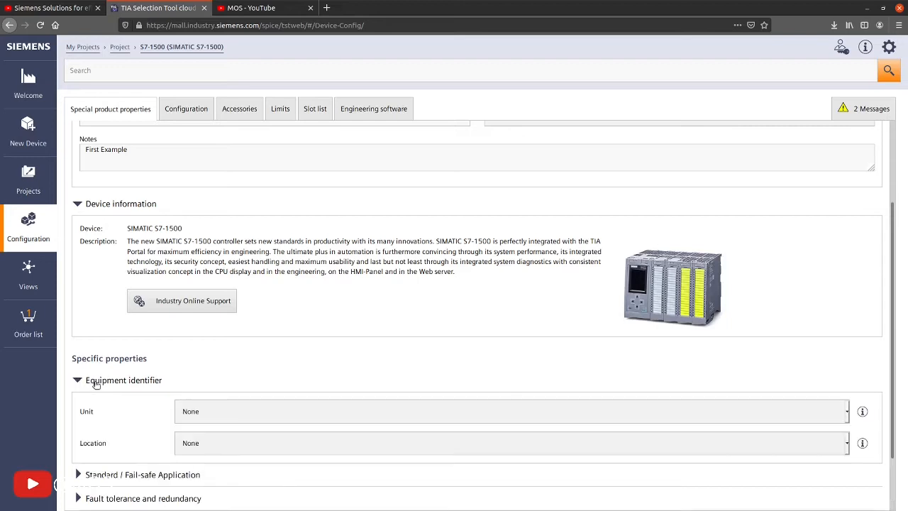
scroll(142, 424, "down", 1)
left_click(101, 425)
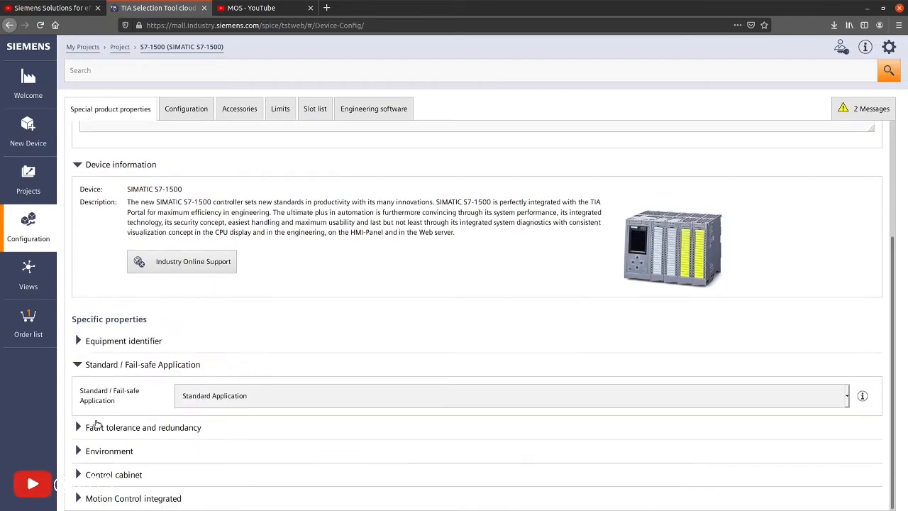
left_click(110, 449)
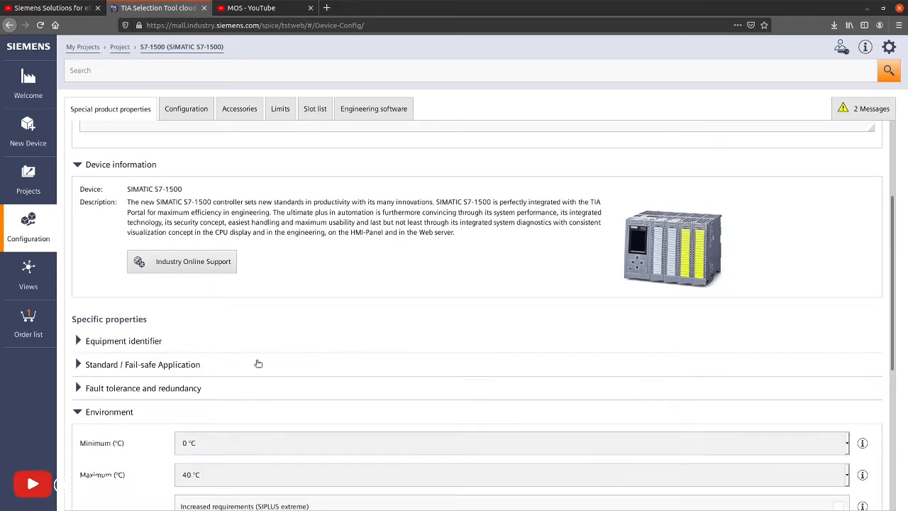
scroll(286, 322, "down", 3)
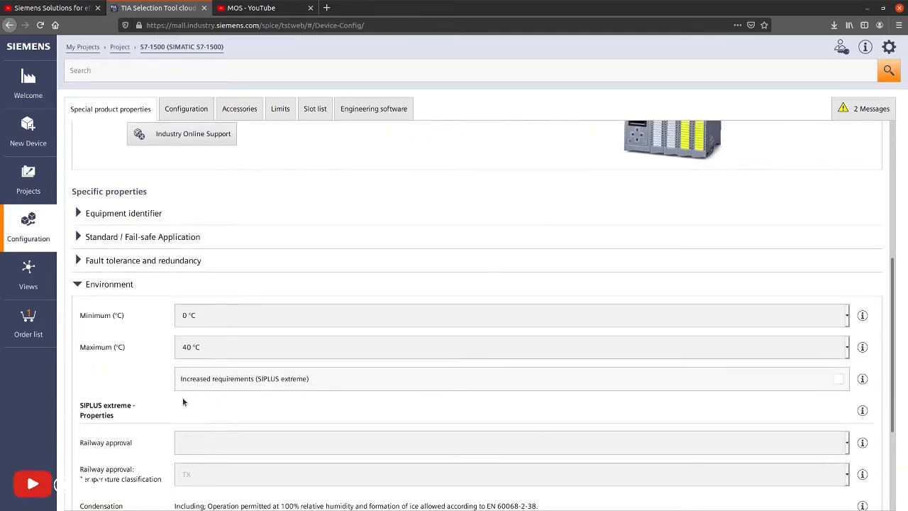
scroll(183, 403, "down", 2)
scroll(180, 403, "down", 2)
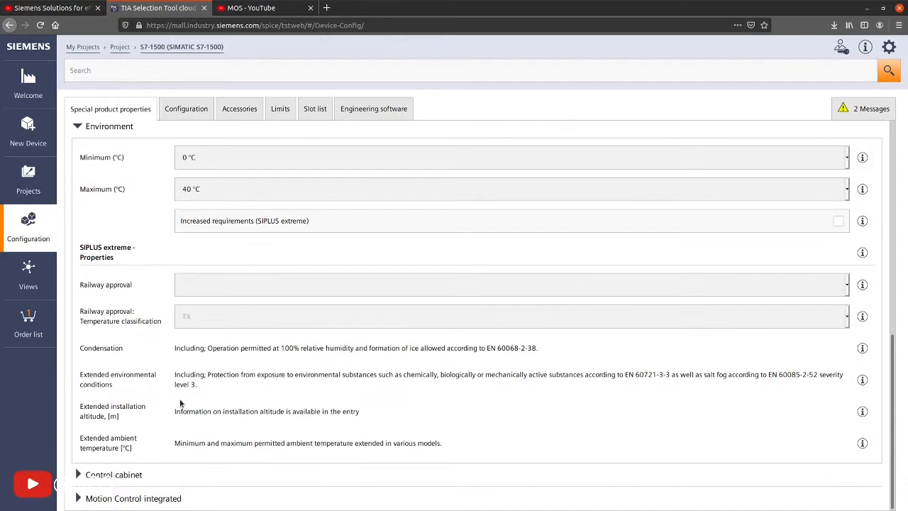
left_click(129, 475)
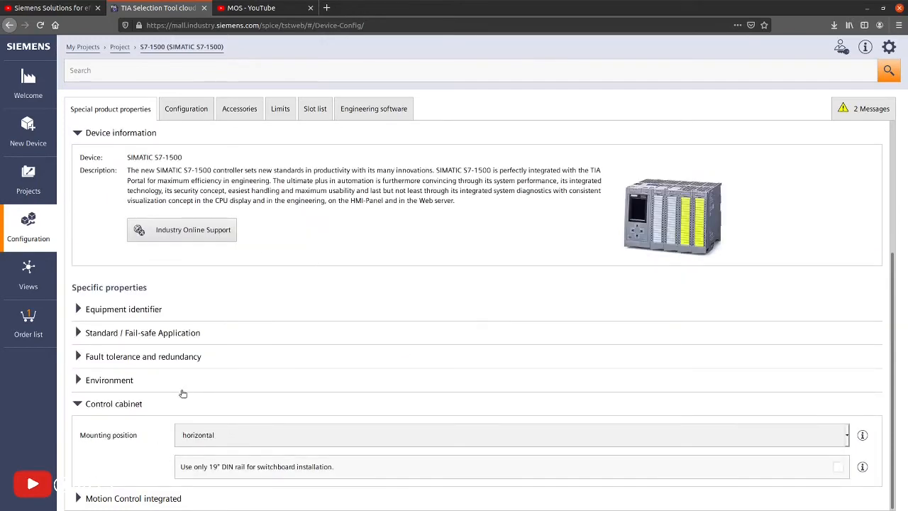
scroll(180, 392, "up", 4)
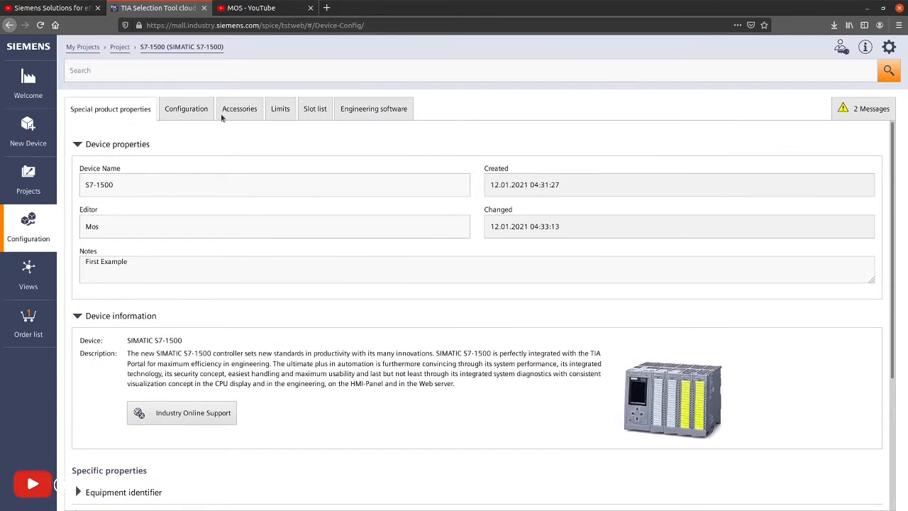
Open the standard CPU selection for slot 1 of the rack and view the product information for CPU 1511F-1 PN.
left_click(184, 111)
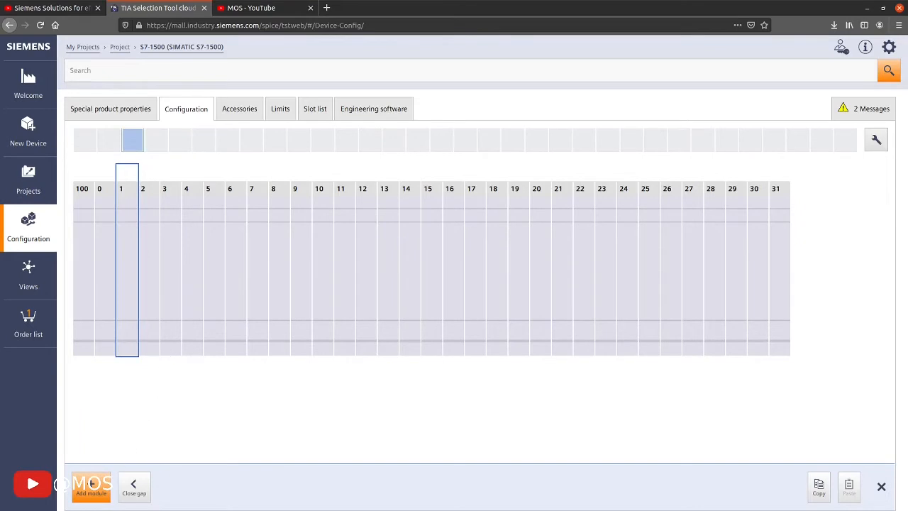
left_click(97, 491)
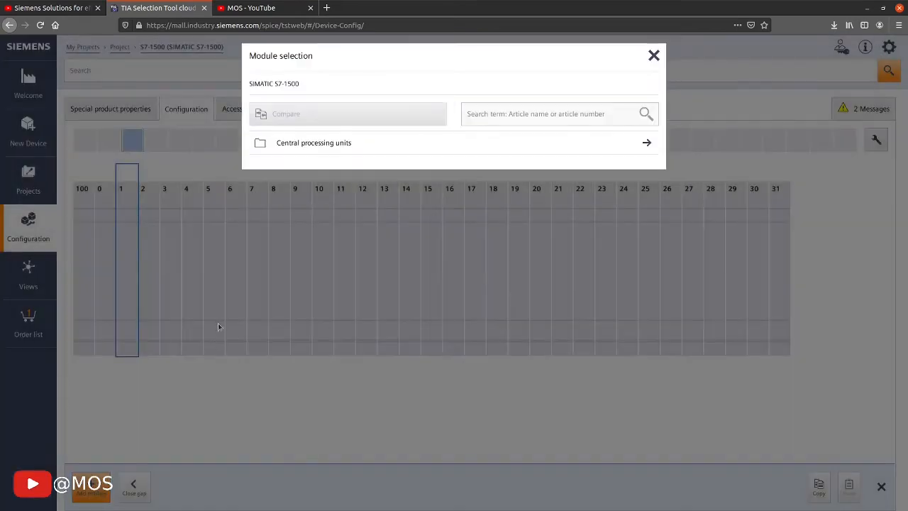
left_click(369, 146)
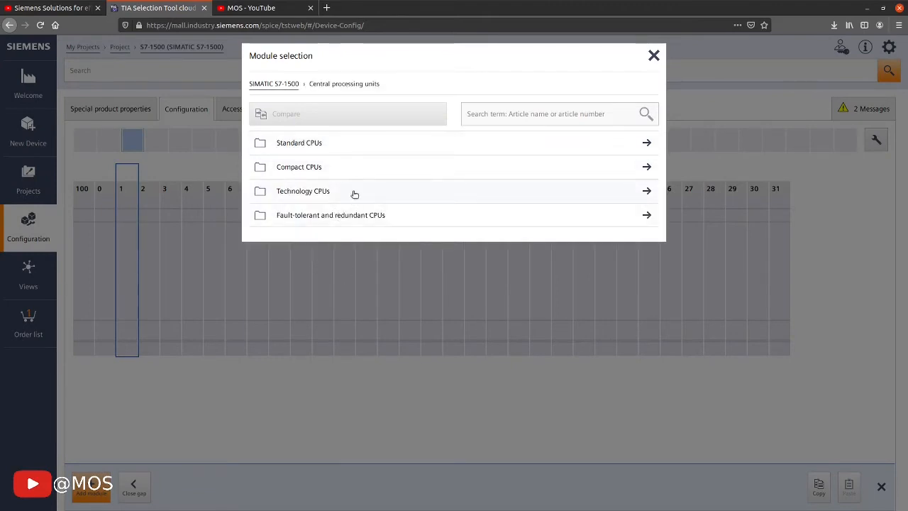
left_click(394, 148)
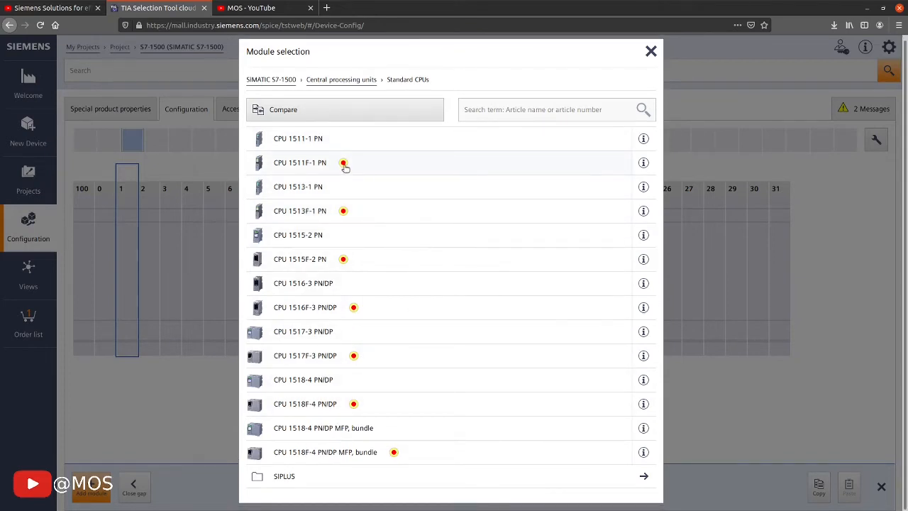
left_click(642, 162)
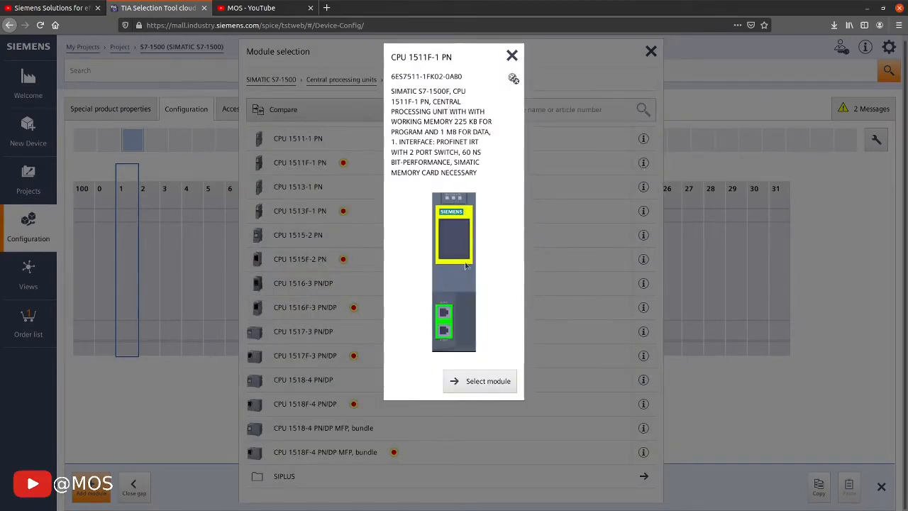
left_click(513, 56)
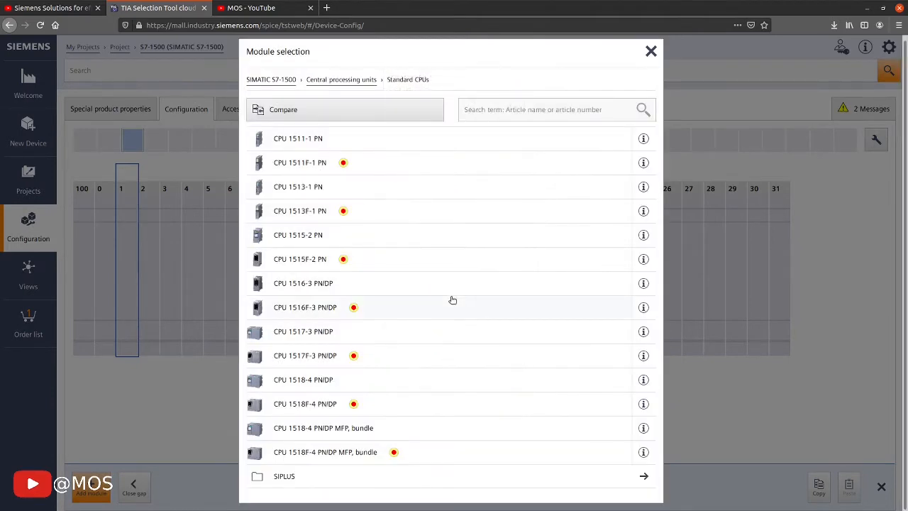
Insert one CPU 1518-4 PN/DP with a 2 GB SIMATIC memory card into slot 1, without any runtime options.
left_click(319, 381)
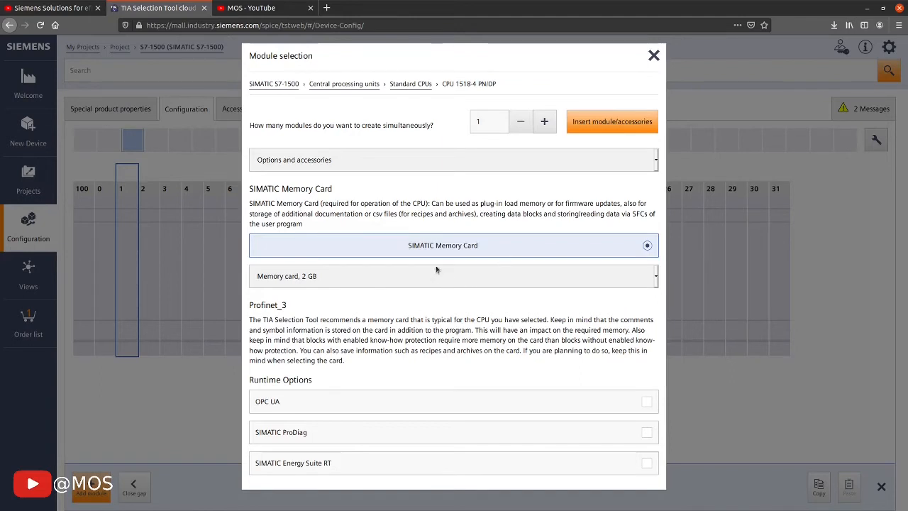
left_click(455, 280)
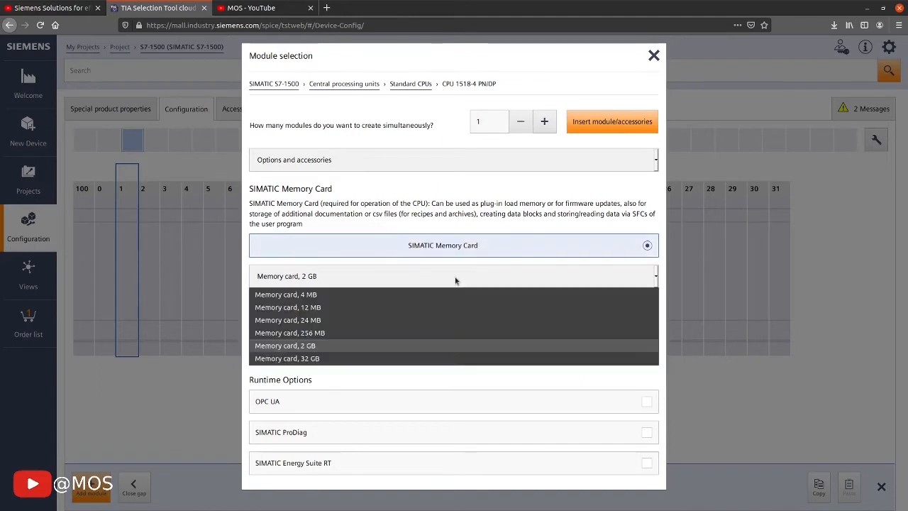
left_click(383, 345)
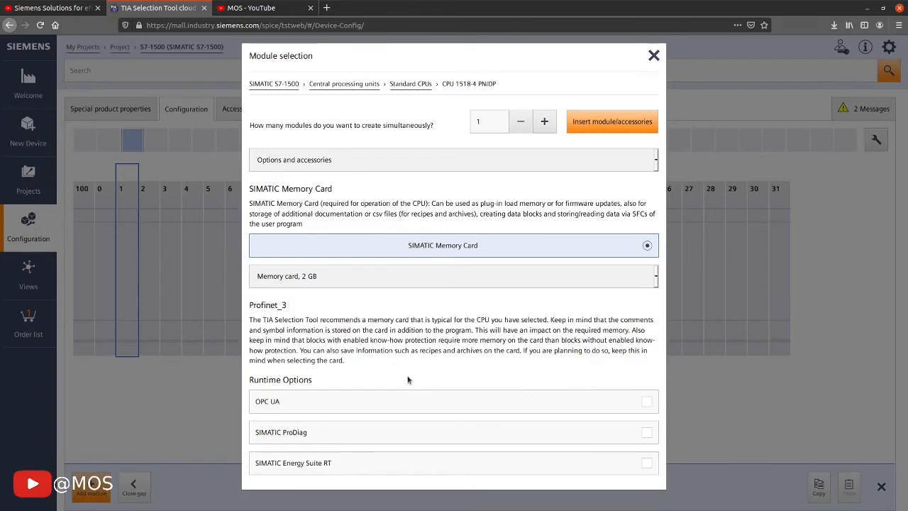
left_click(480, 281)
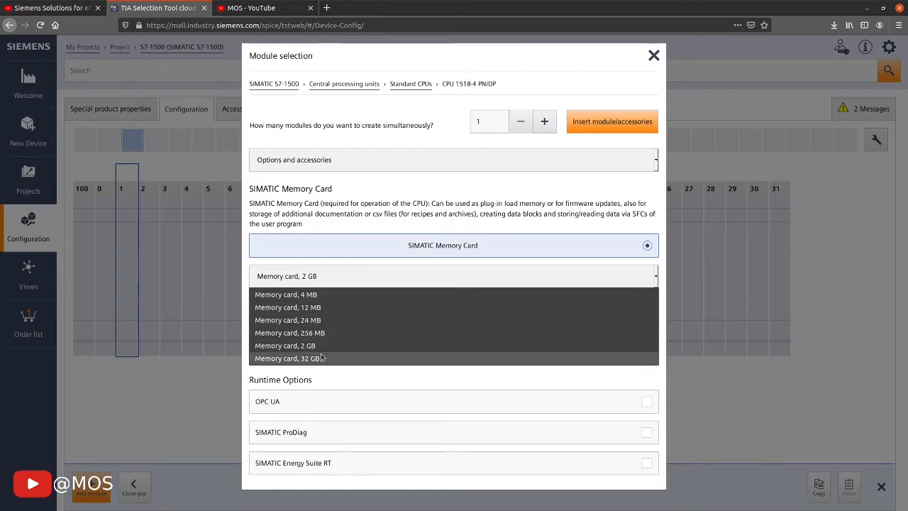
left_click(394, 212)
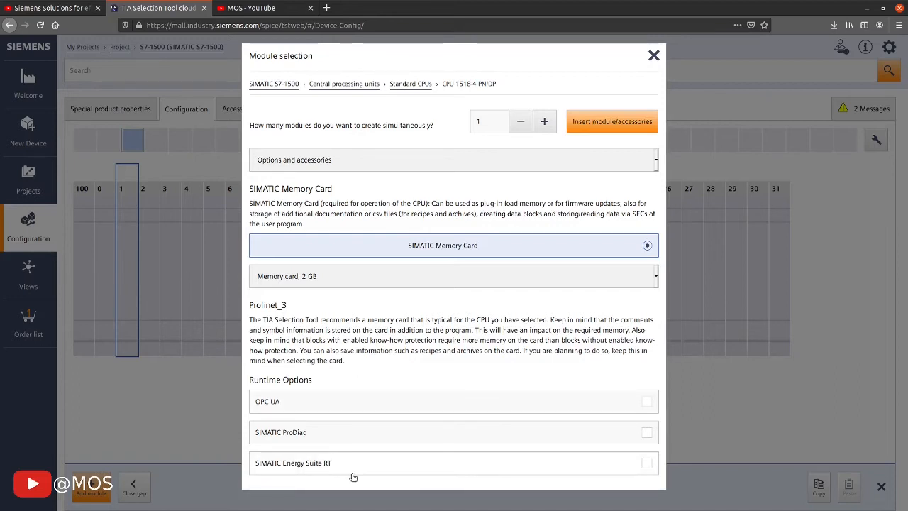
left_click(625, 124)
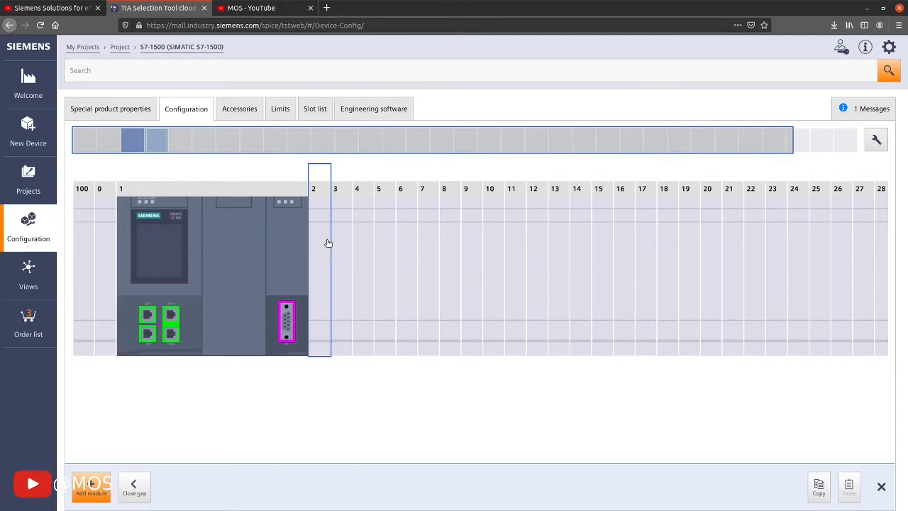
Choose the digital input module DI 32x24VDC HF for slot 2 and review its fully modular system cabling options.
left_click(93, 487)
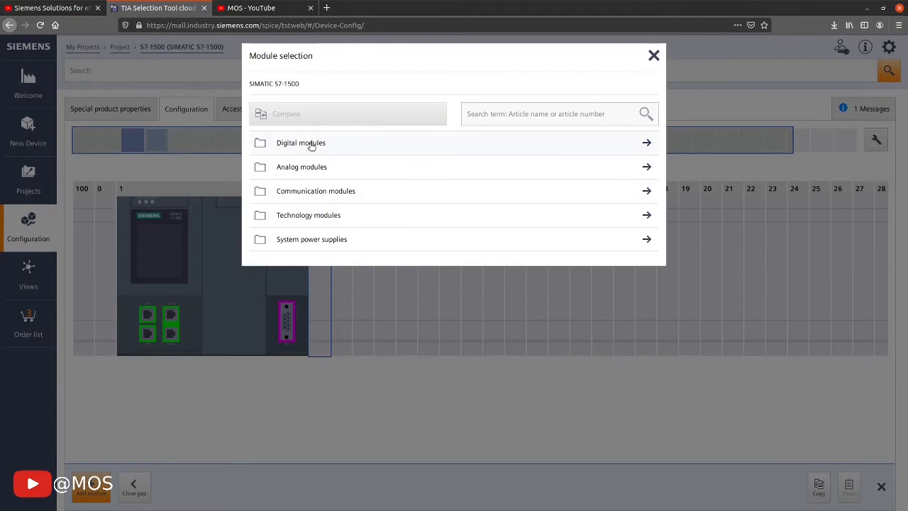
left_click(311, 145)
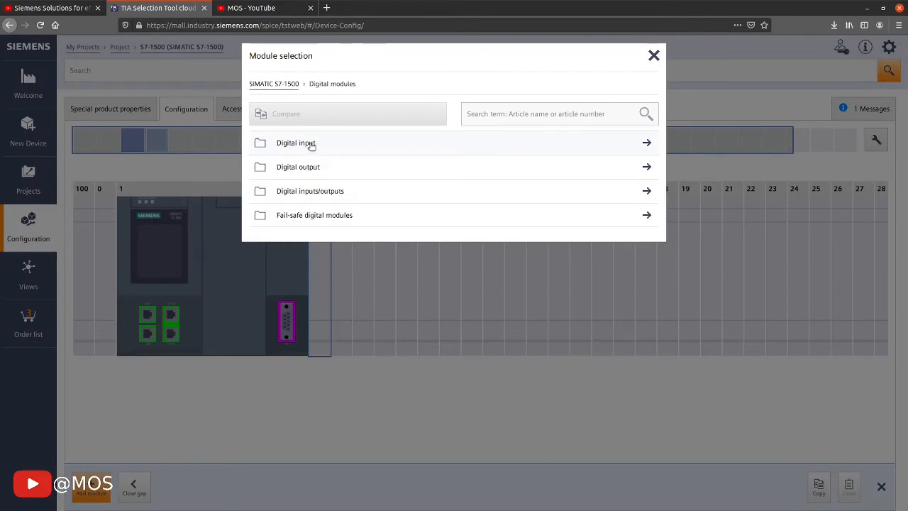
left_click(316, 144)
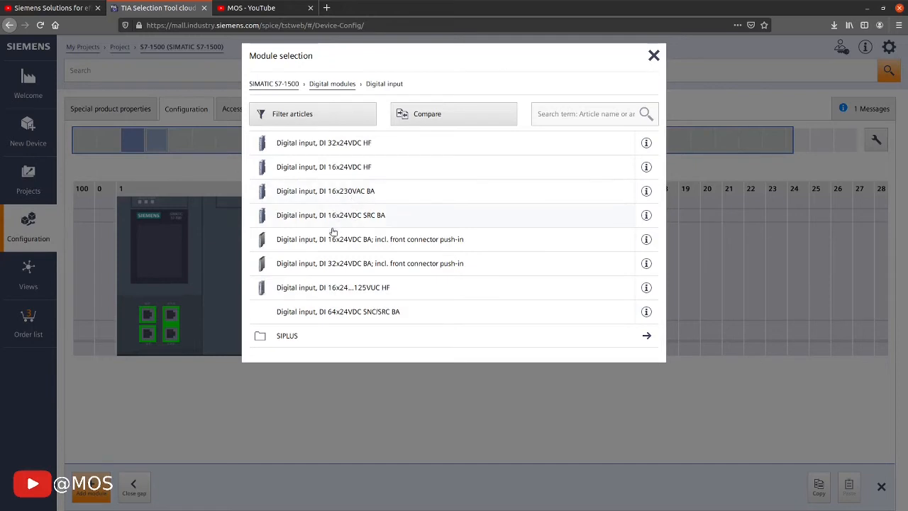
left_click(342, 146)
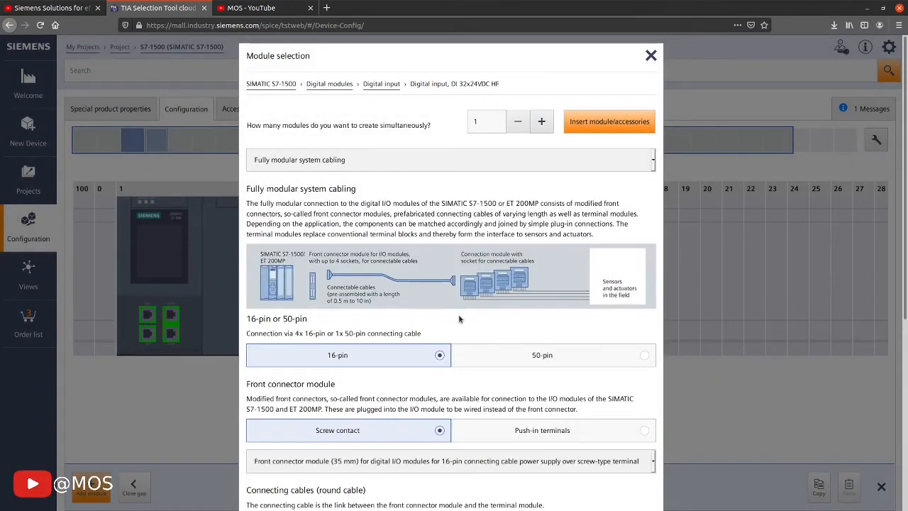
scroll(462, 323, "down", 2)
scroll(462, 328, "down", 5)
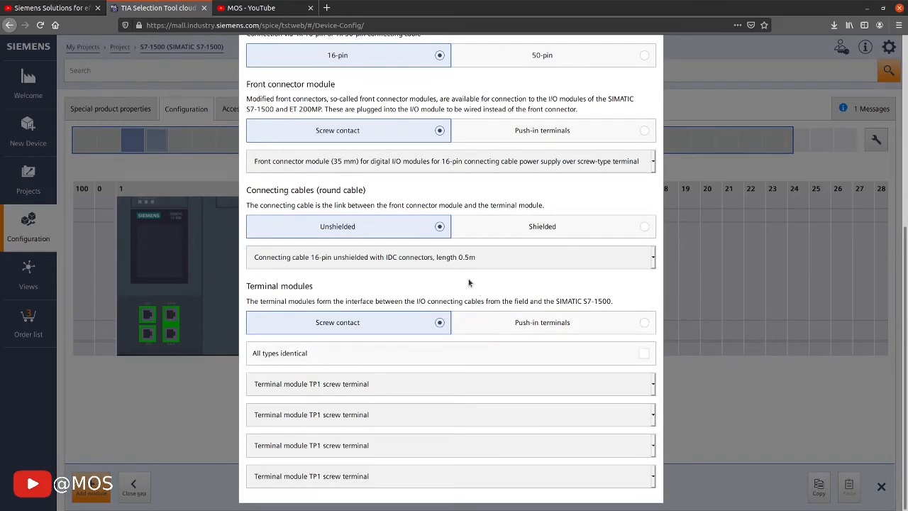
scroll(468, 283, "up", 4)
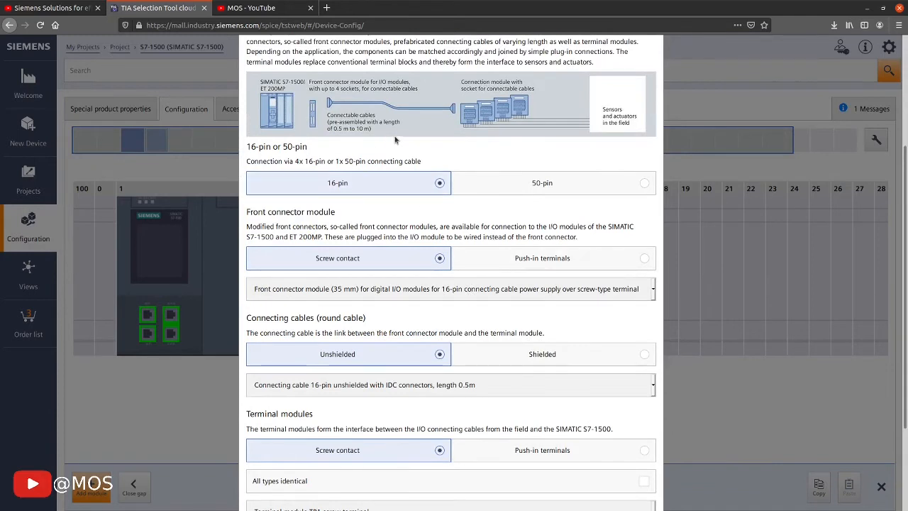
Try the 50-pin connection, return to 16-pin and insert one DI 32x24VDC HF module with its accessories into slot 2.
left_click(562, 188)
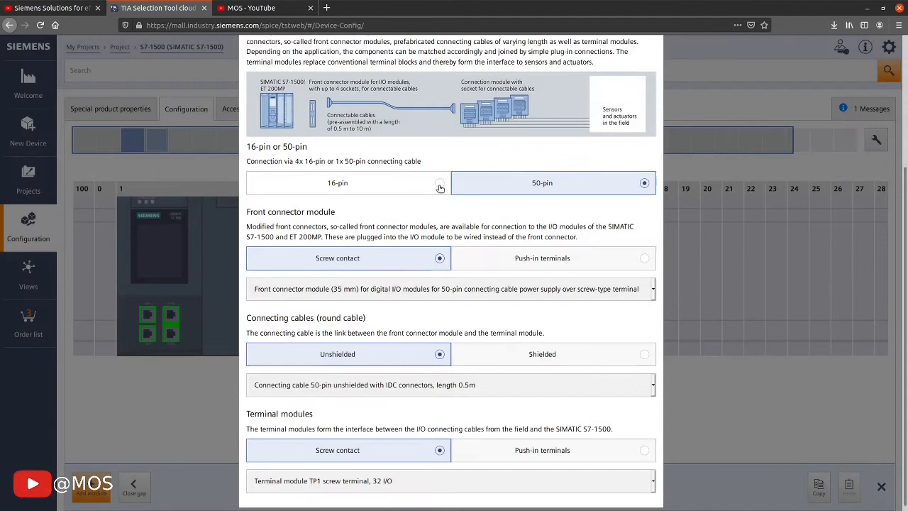
left_click(432, 185)
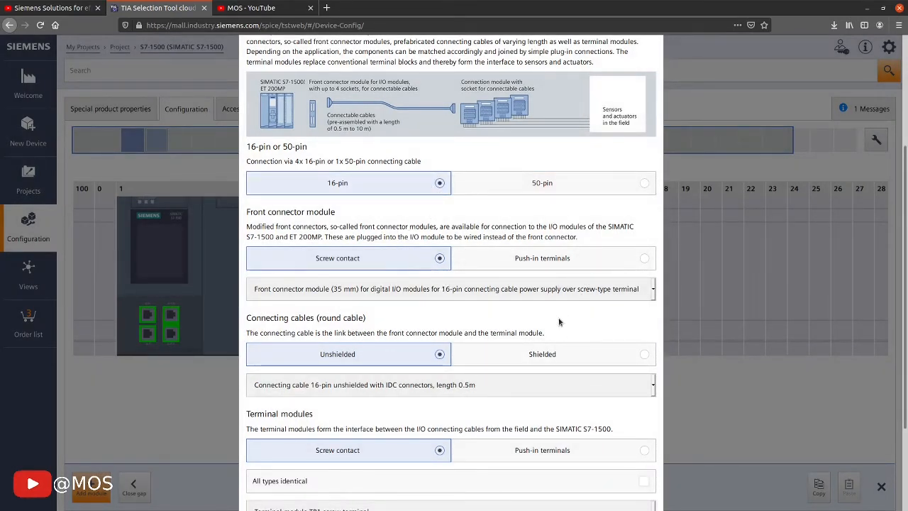
scroll(466, 315, "down", 2)
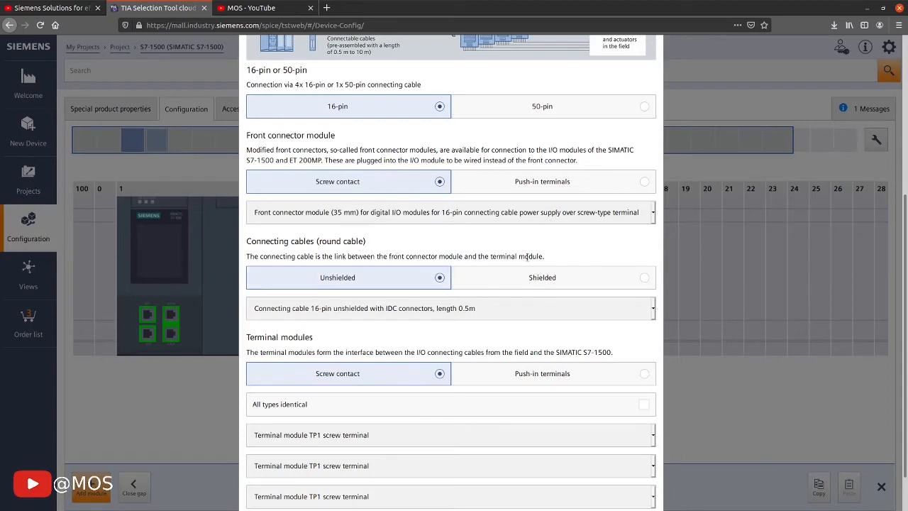
scroll(452, 369, "down", 2)
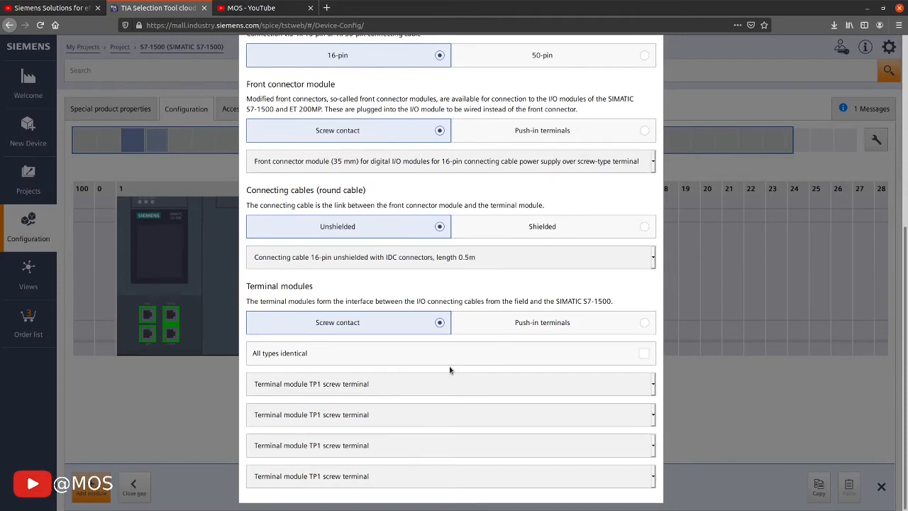
scroll(451, 369, "up", 4)
scroll(450, 369, "up", 3)
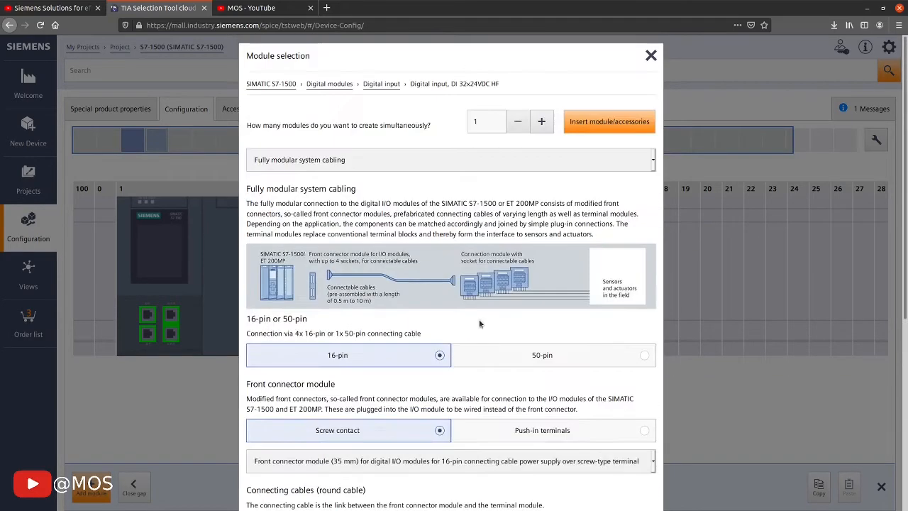
left_click(609, 131)
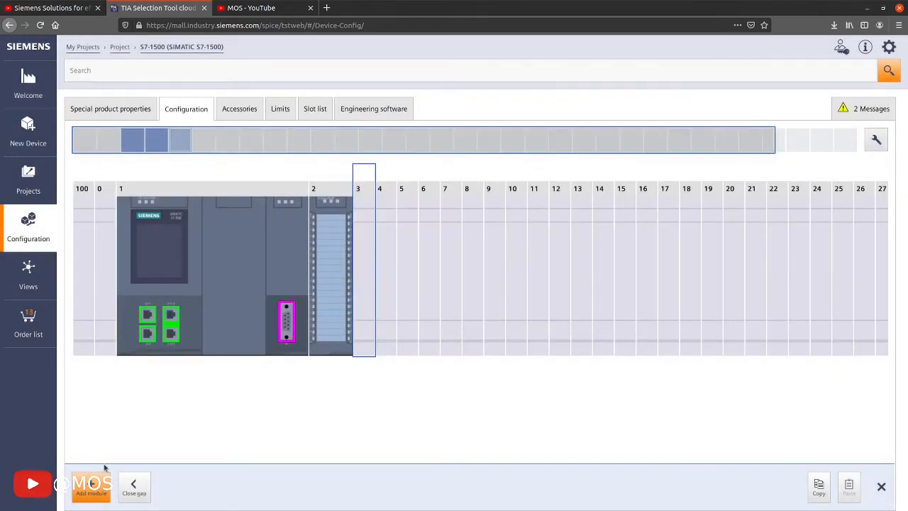
Add the digital output module DQ 32x24VDC/0.5A HF with its accessories in slot 3.
left_click(99, 489)
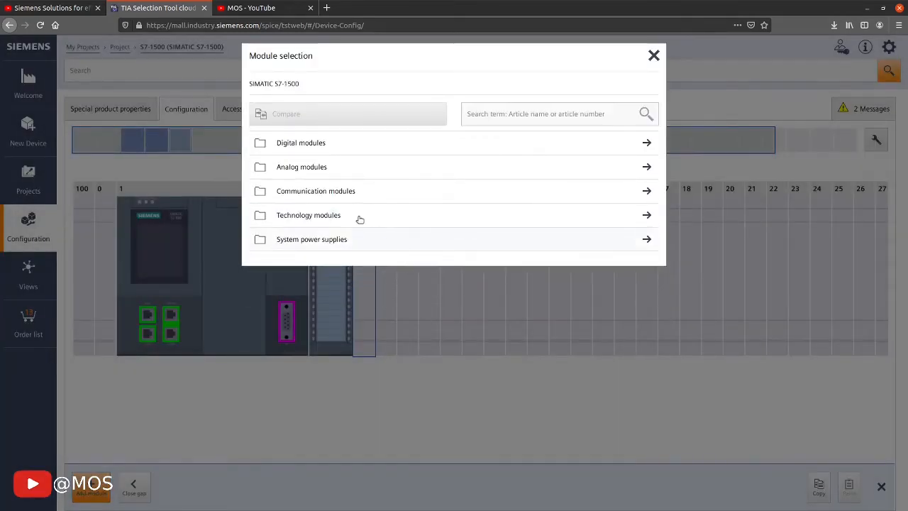
left_click(316, 146)
left_click(320, 170)
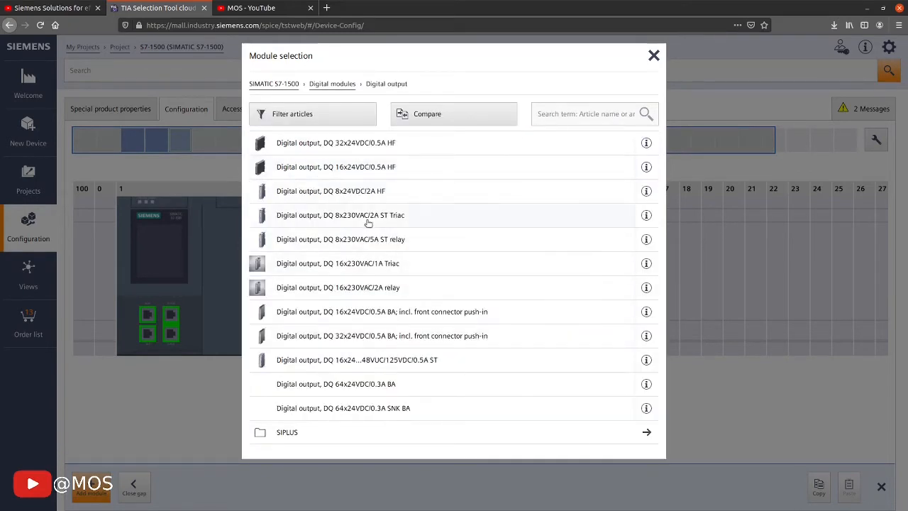
left_click(354, 143)
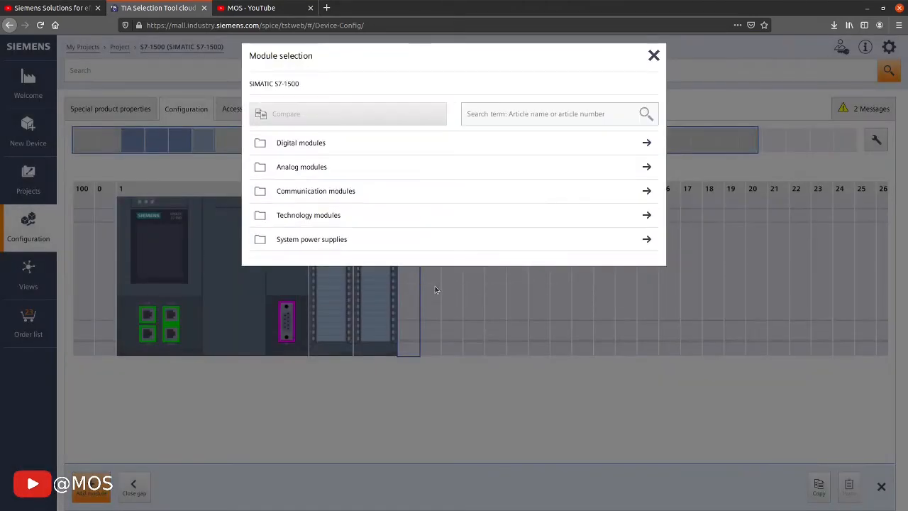
Insert one CM PtP RS232 High Feature communication module into slot 4, set to SIMATIC S7, MODBUS without cable.
left_click(300, 201)
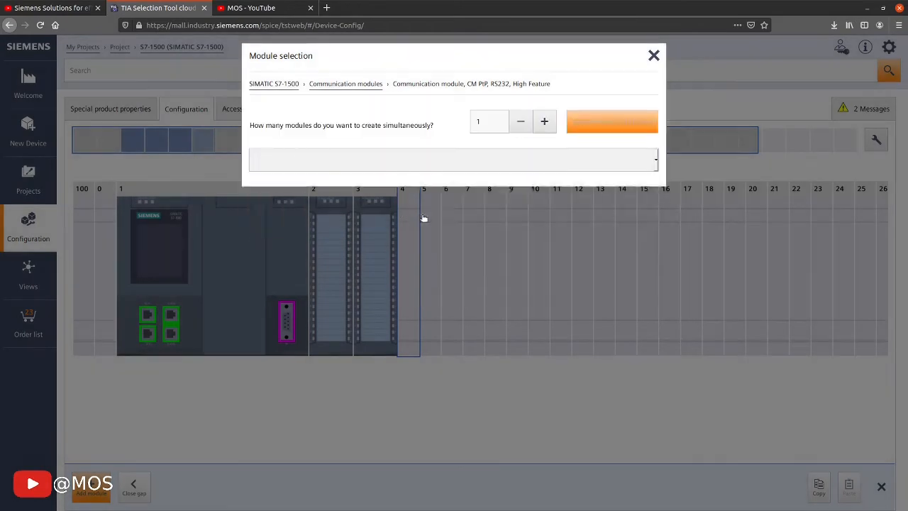
left_click(429, 220)
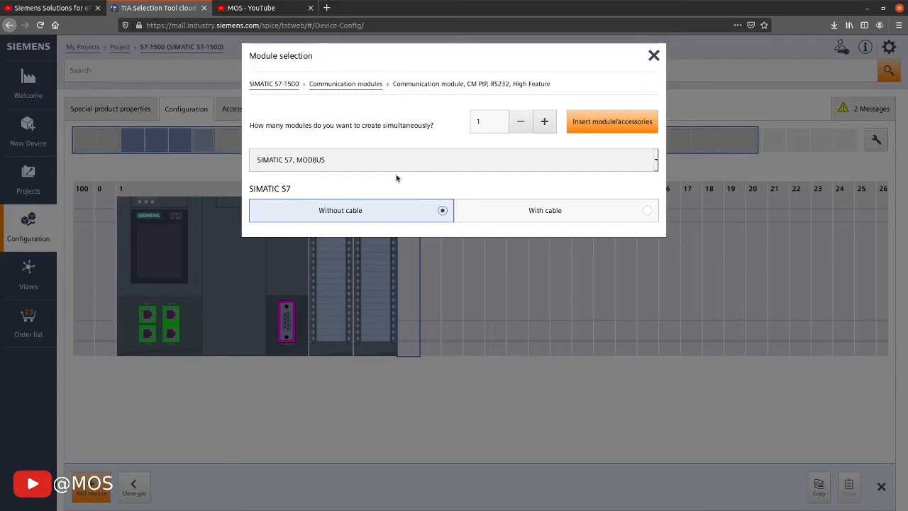
left_click(633, 124)
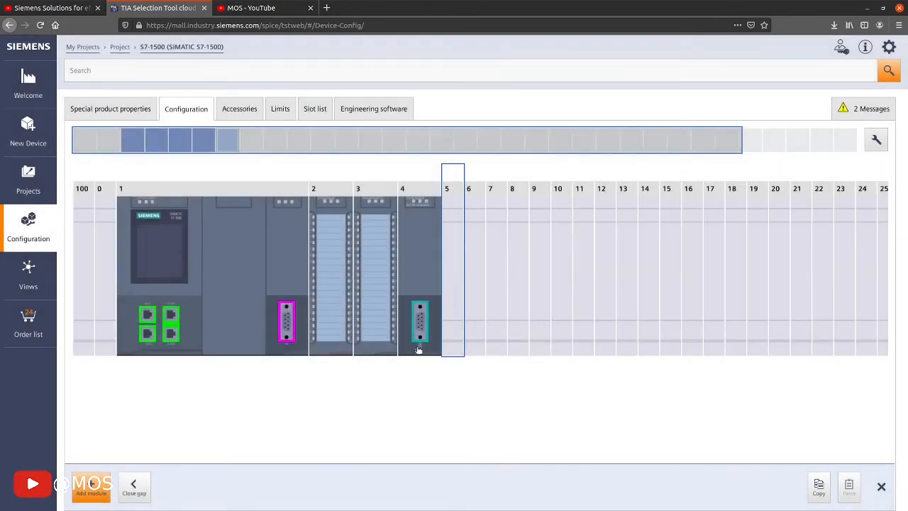
Add the communication processor CP 1543-1, Industrial Ethernet, in slot 5.
left_click(89, 499)
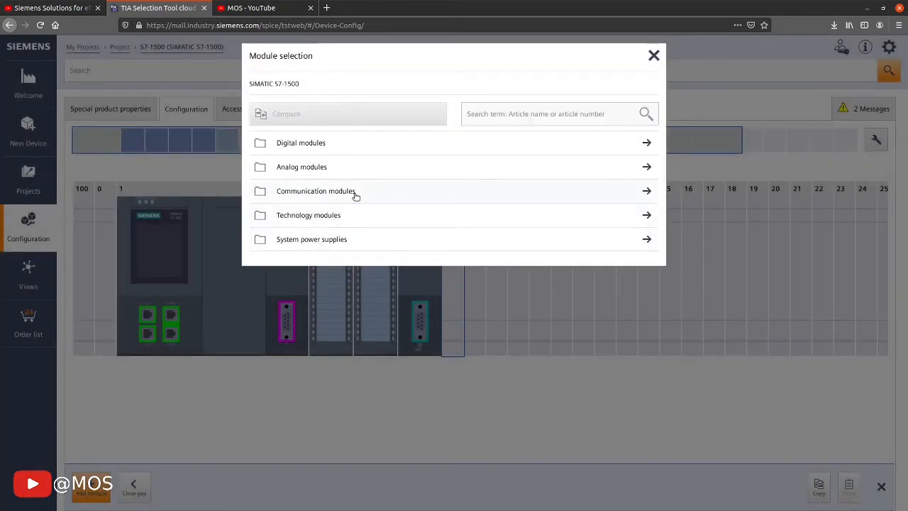
left_click(356, 195)
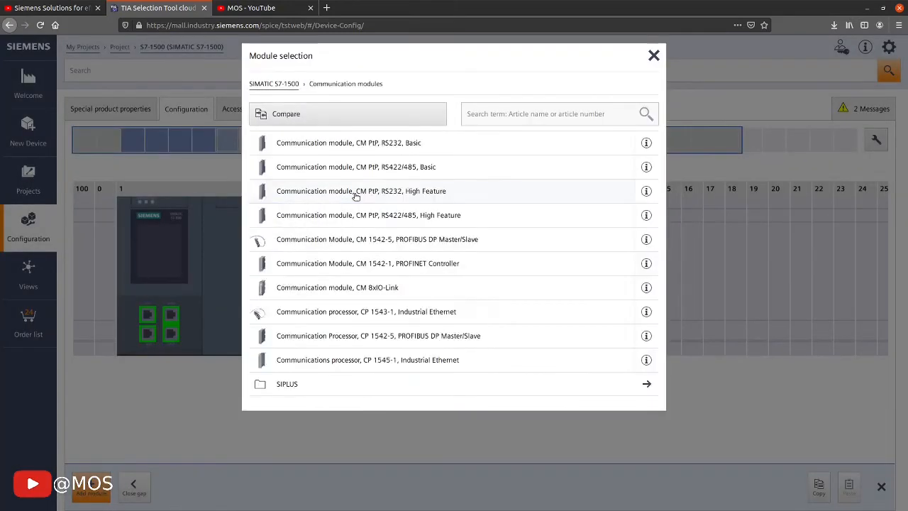
left_click(439, 314)
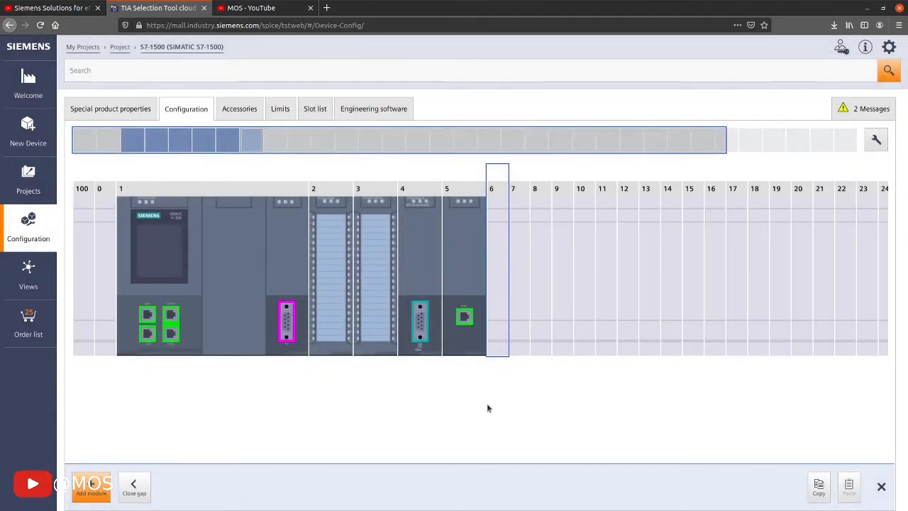
Check the device's accessories and review the articles and quantities in the project's order list.
left_click(250, 112)
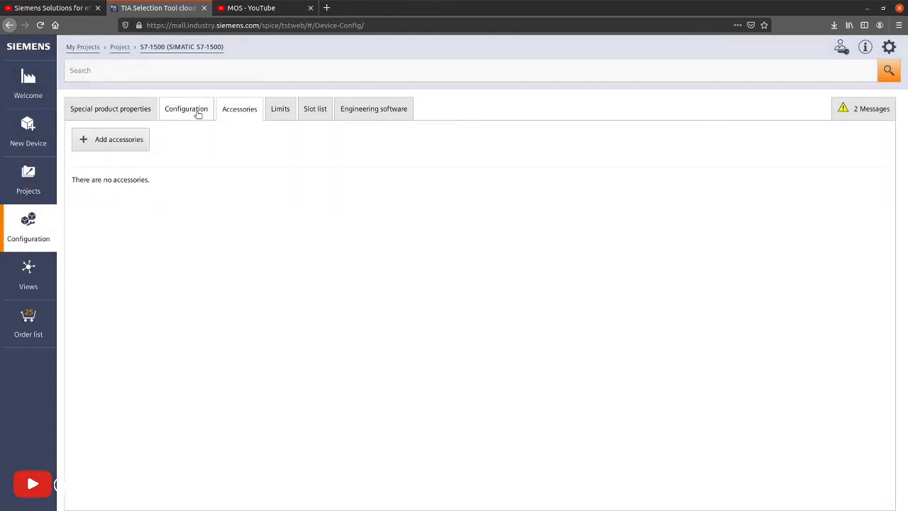
left_click(199, 112)
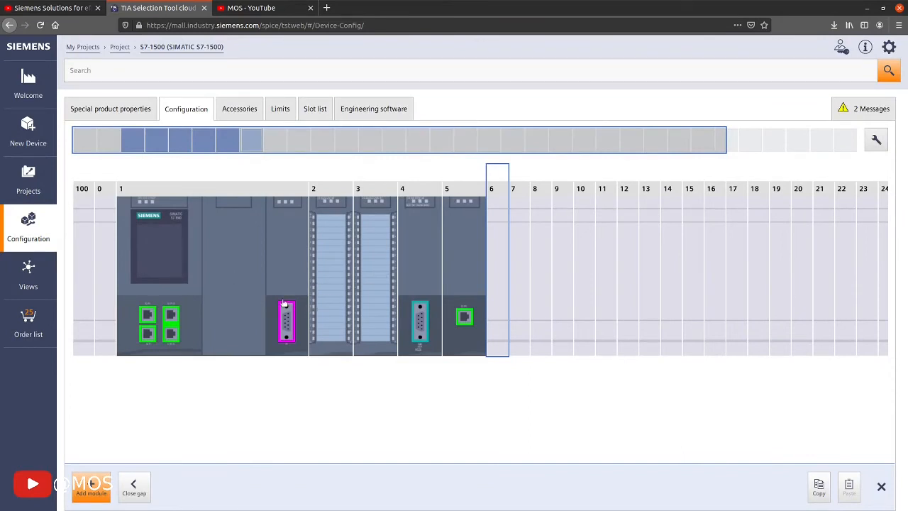
left_click(30, 323)
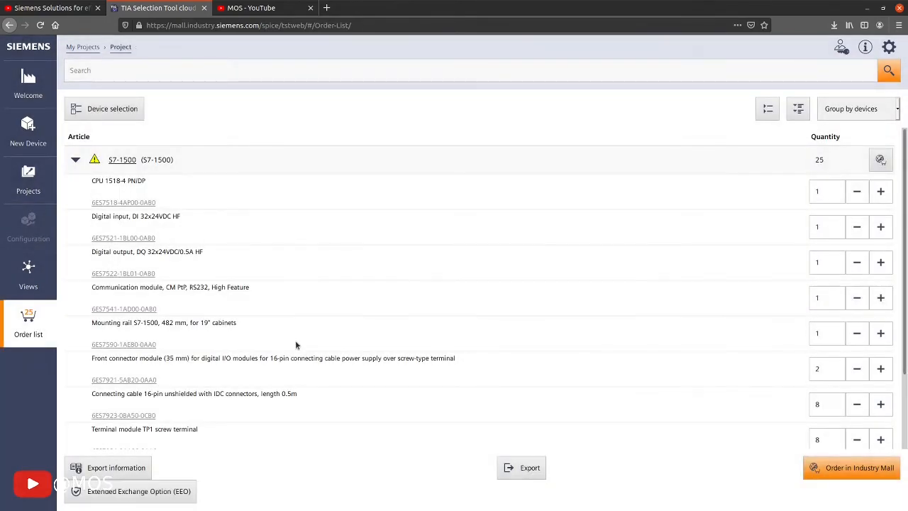
scroll(285, 312, "down", 3)
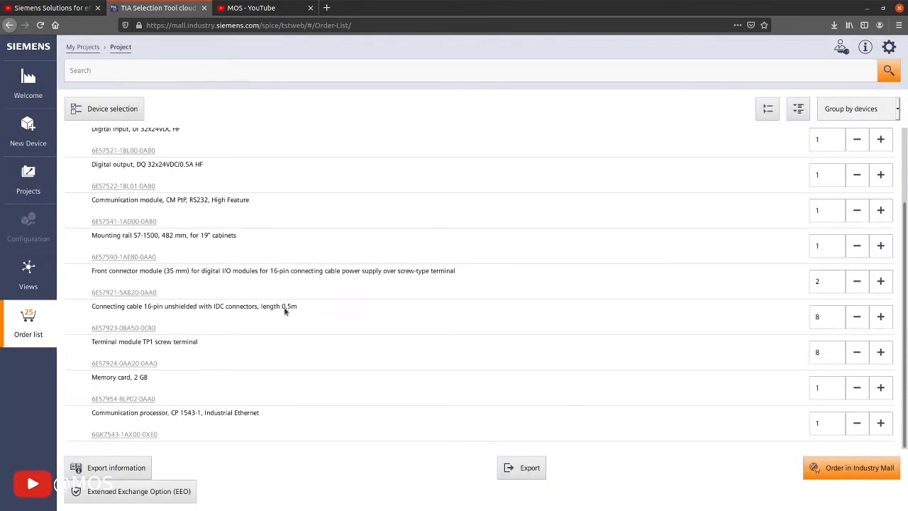
scroll(284, 309, "up", 3)
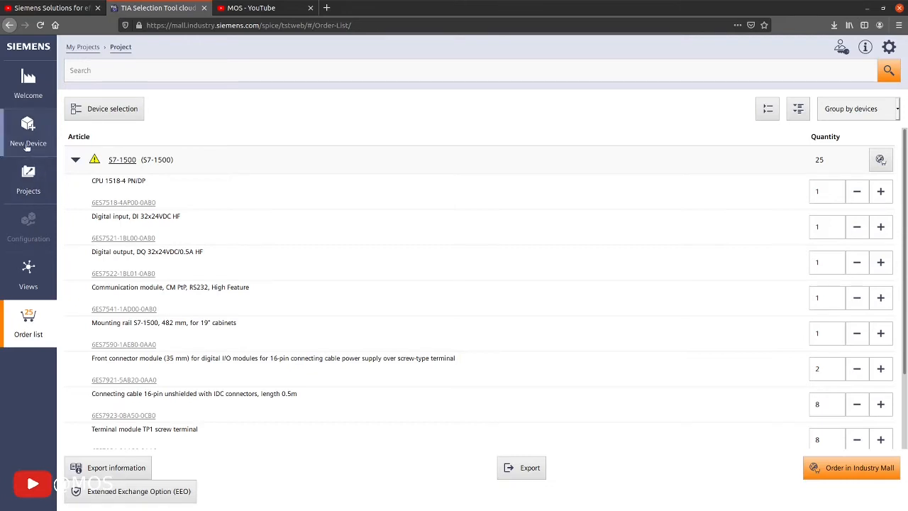
Reopen the S7-1500 device and add the sheet with labeling strips for modules 35mm wide (Al grey) as an accessory.
left_click(29, 174)
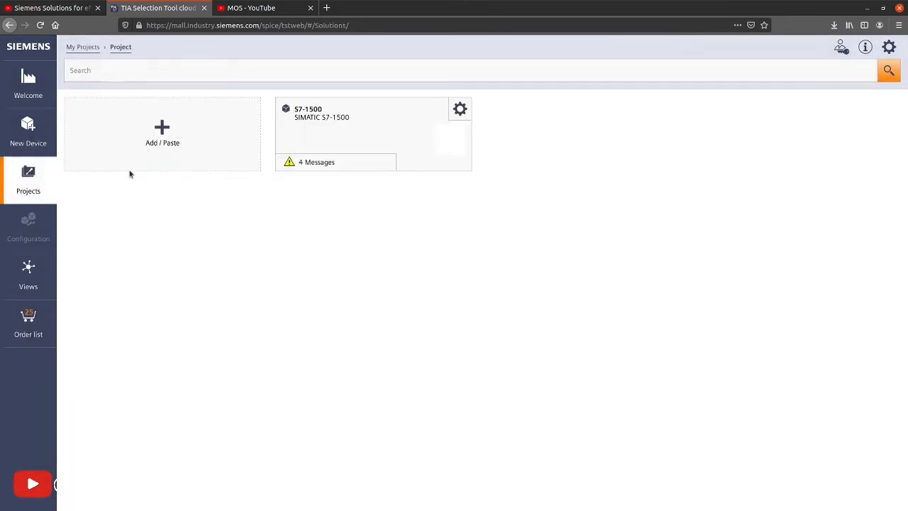
left_click(377, 134)
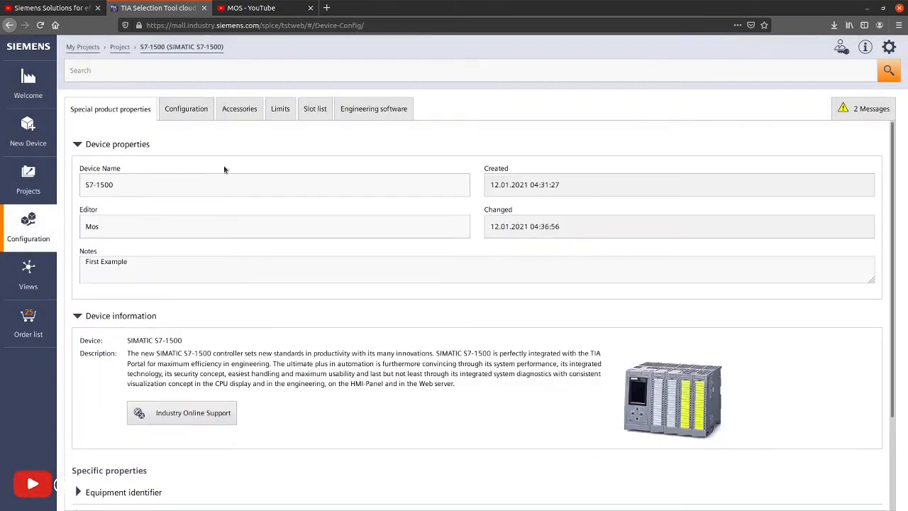
left_click(190, 111)
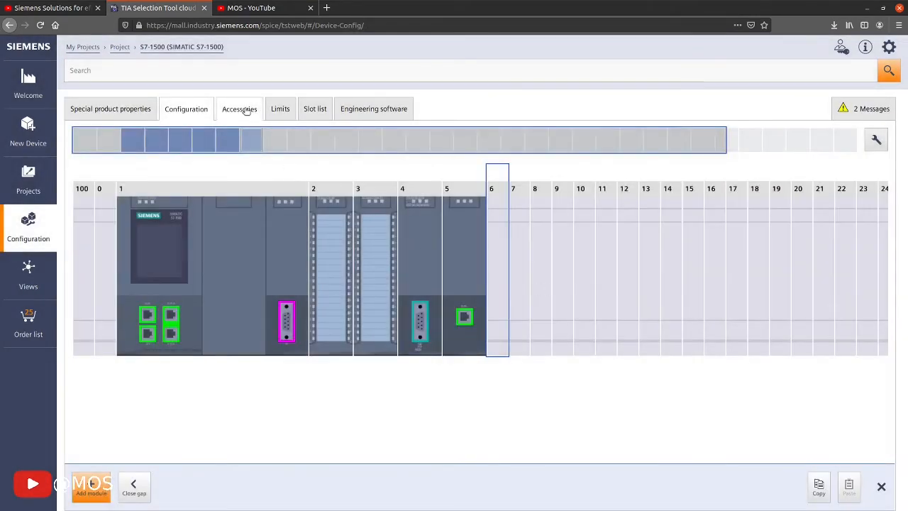
left_click(244, 110)
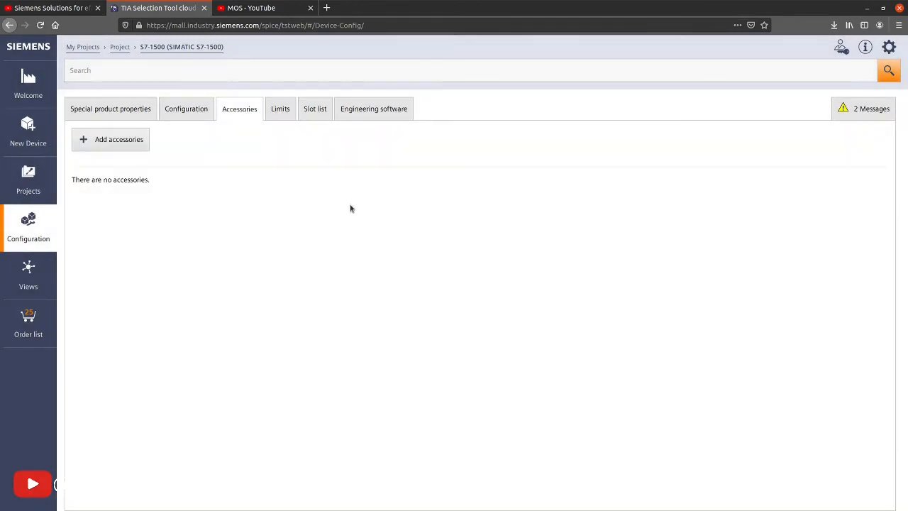
left_click(124, 145)
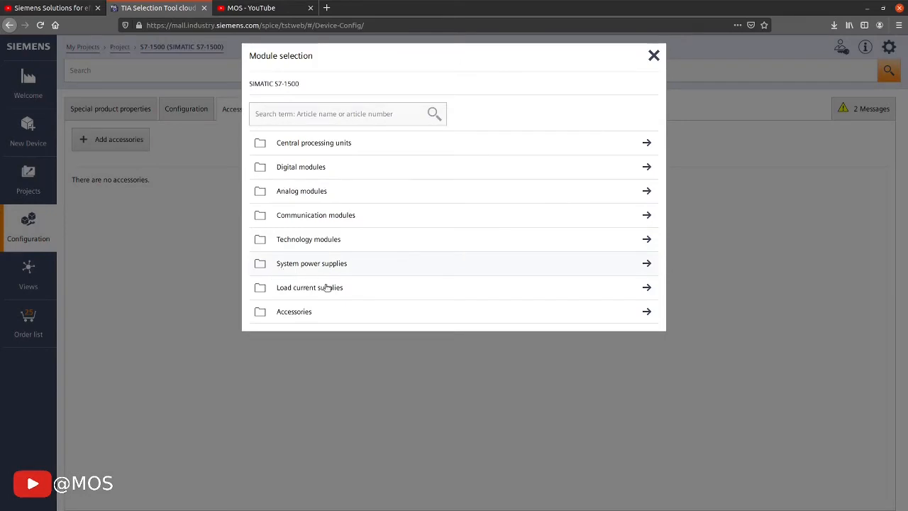
left_click(379, 317)
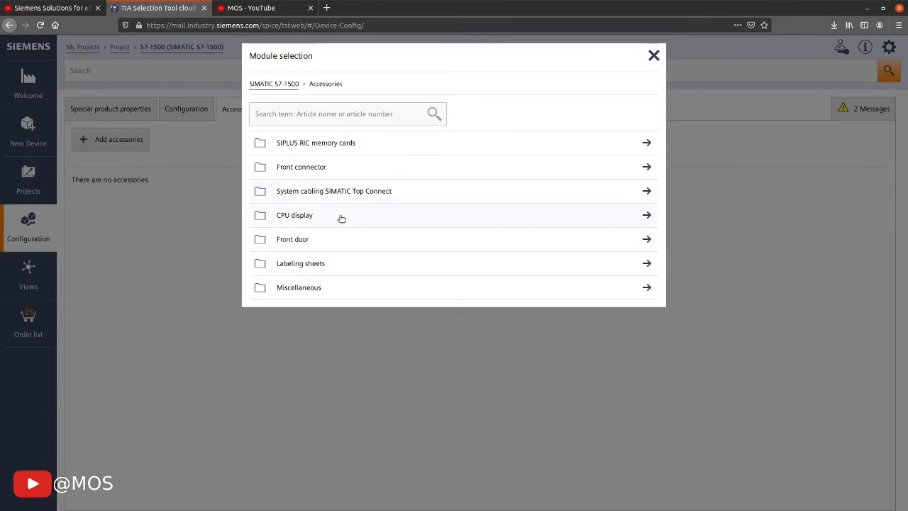
left_click(357, 265)
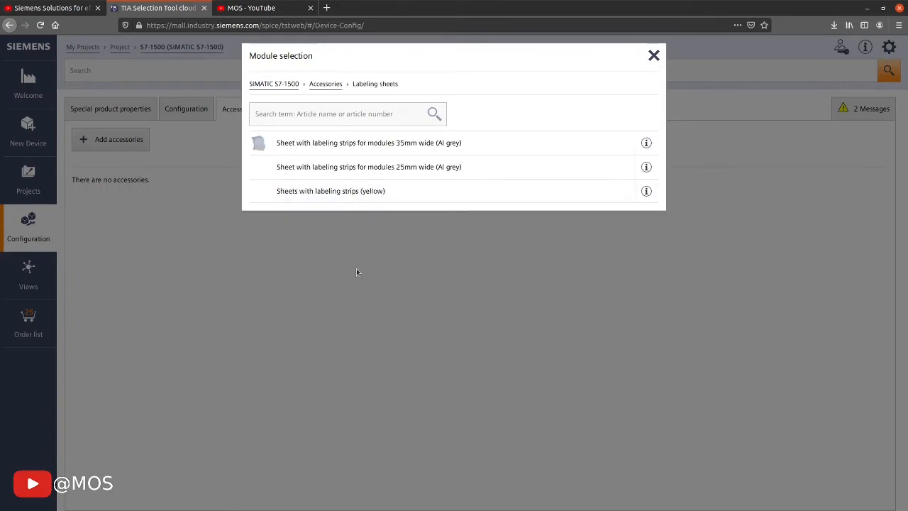
left_click(354, 144)
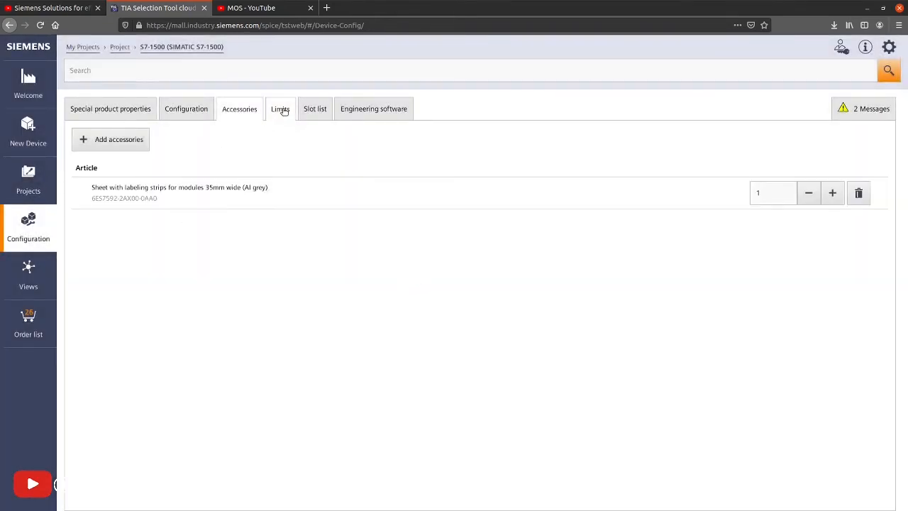
Review the S7-1500's limits, including its dimensions, and its slot list.
left_click(283, 112)
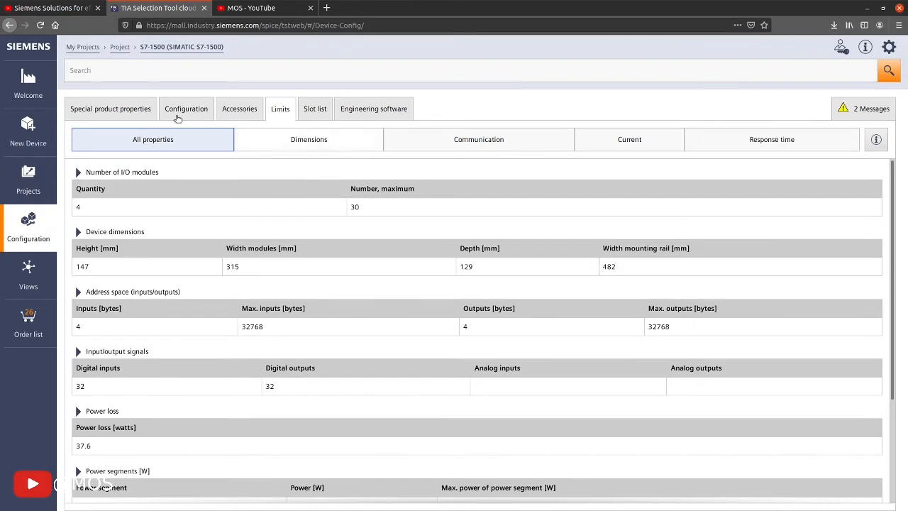
left_click(296, 144)
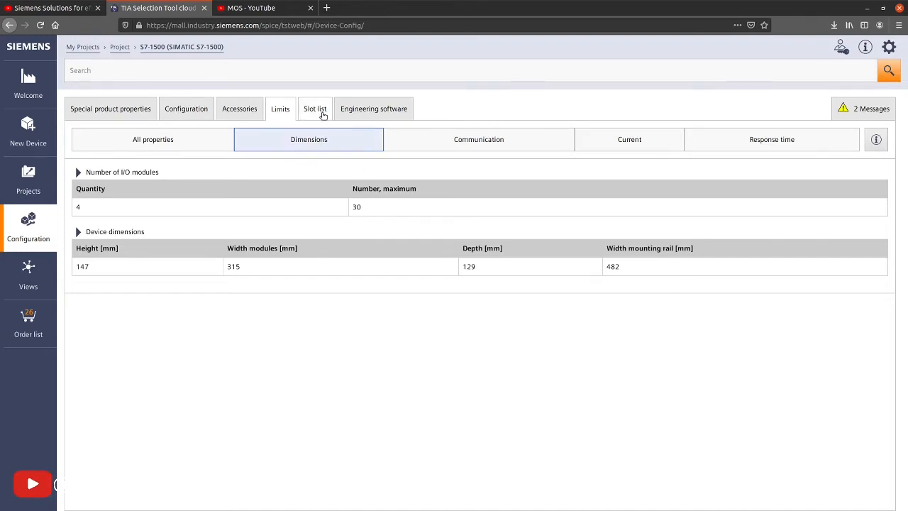
left_click(323, 115)
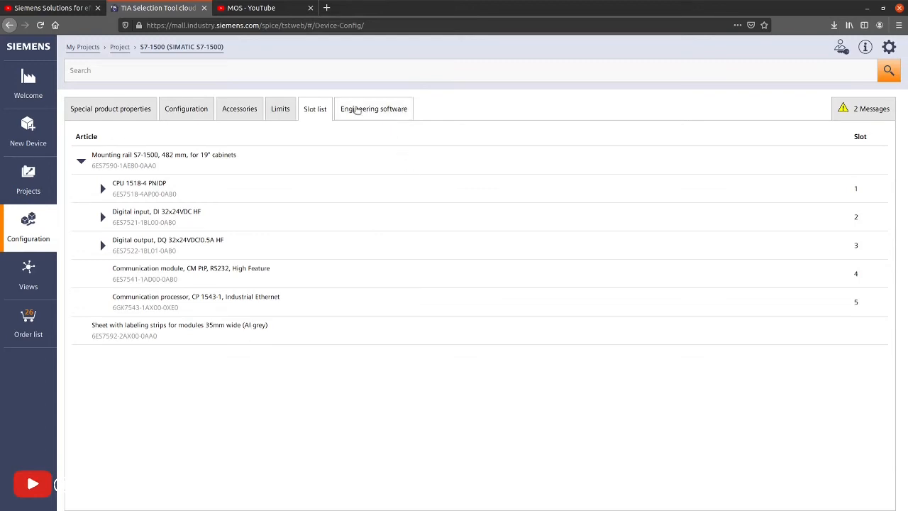
Add STEP 7 V16 (TIA Portal) as engineering software for the S7-1500.
left_click(357, 110)
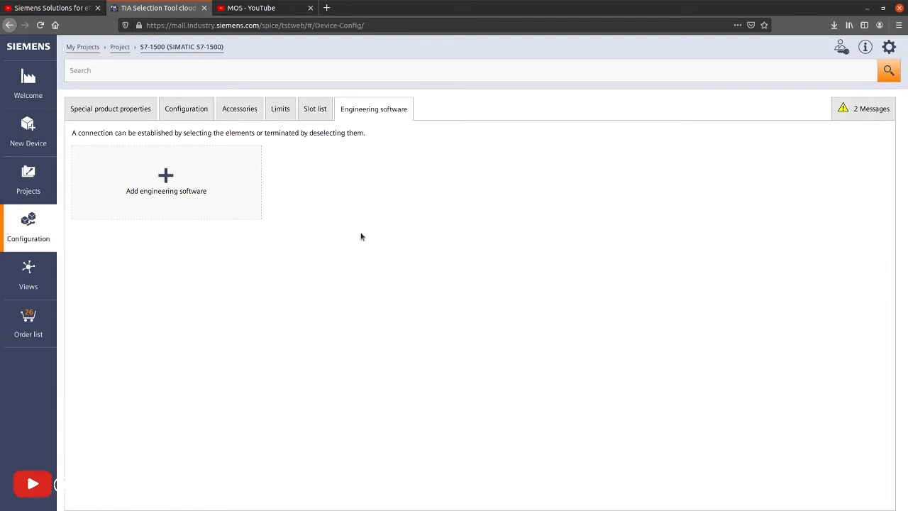
left_click(189, 184)
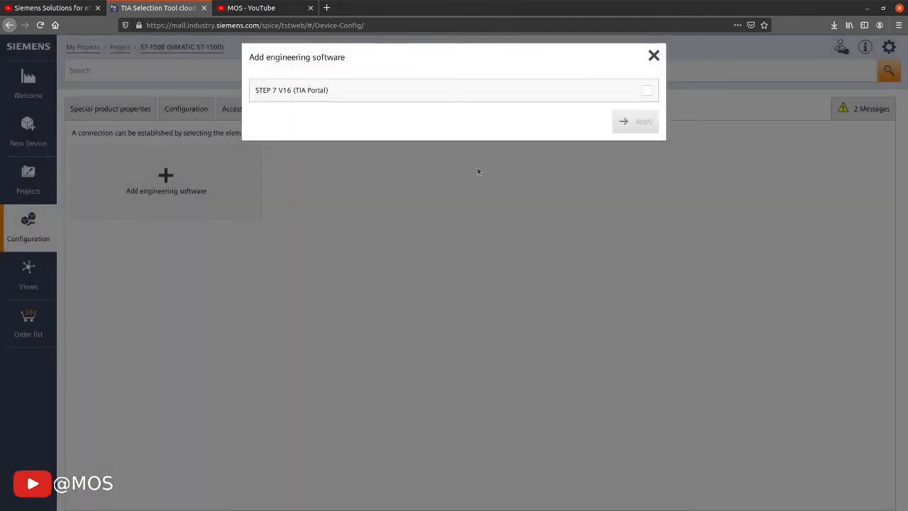
left_click(399, 95)
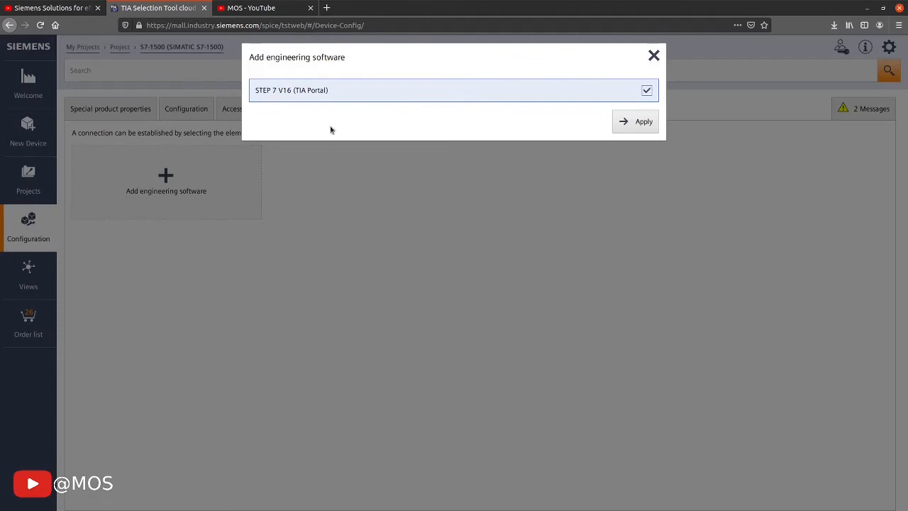
left_click(646, 122)
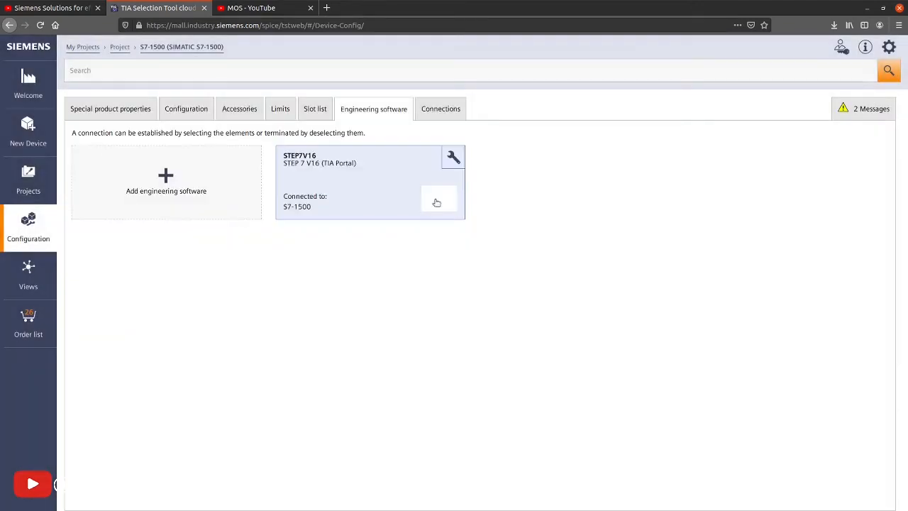
Open the STEP 7 V16 configuration, keep F-CPUs excluded and specify that STEP 7 software is not already in use.
left_click(453, 157)
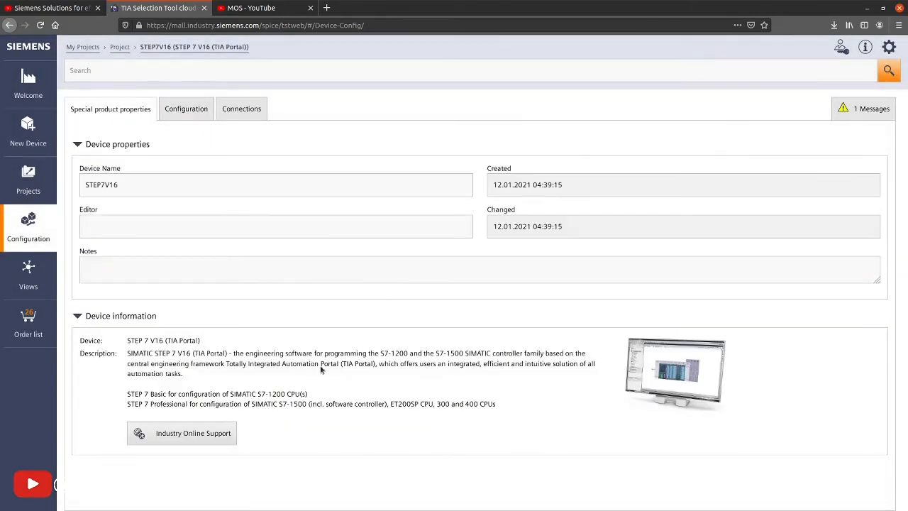
left_click(197, 113)
left_click(105, 140)
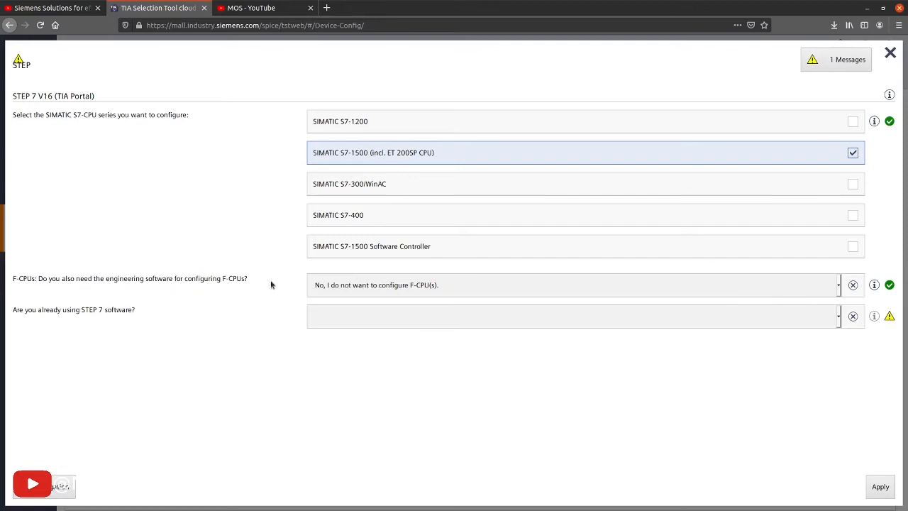
left_click(402, 289)
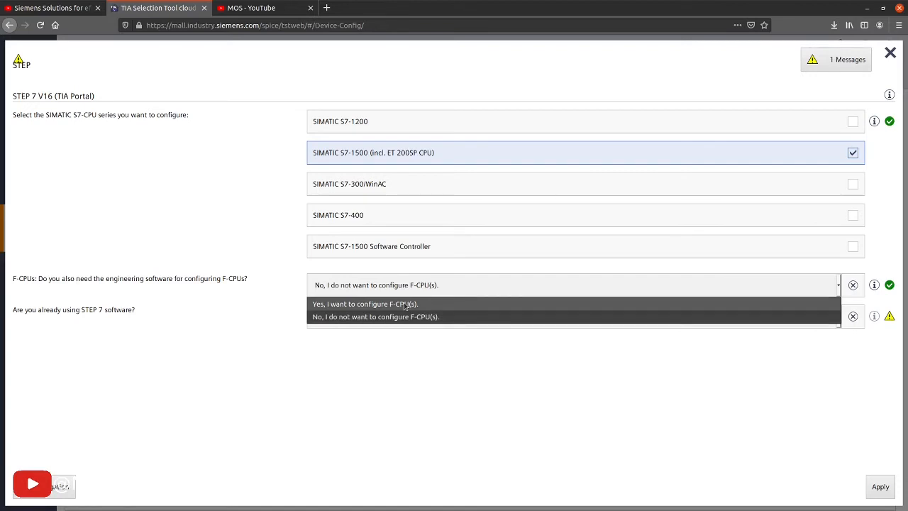
left_click(422, 373)
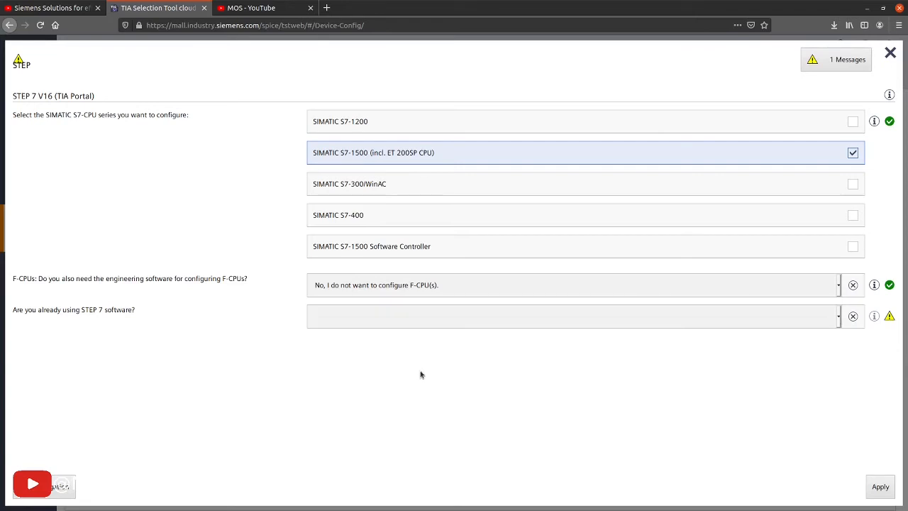
left_click(384, 320)
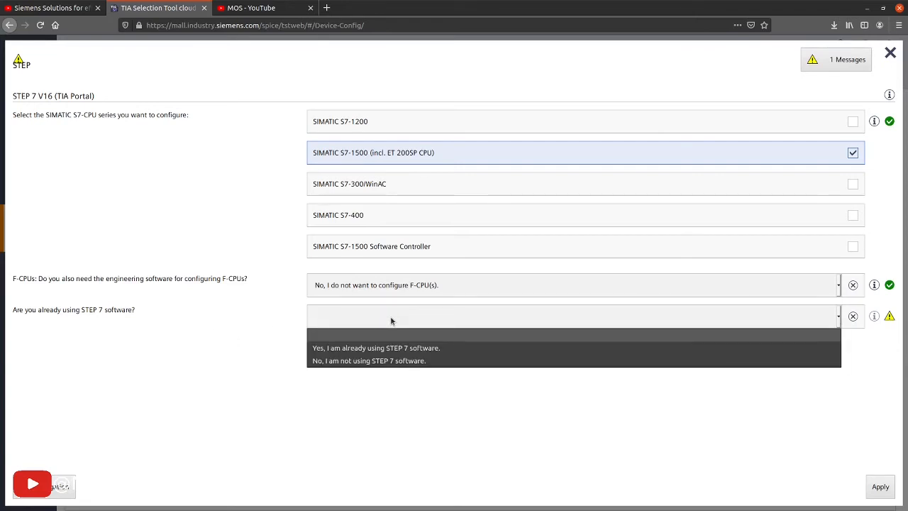
left_click(134, 323)
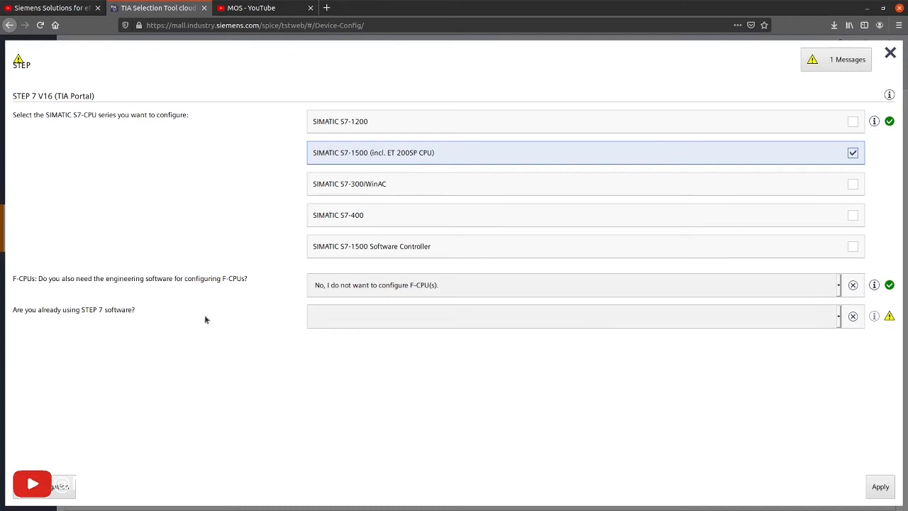
left_click(383, 323)
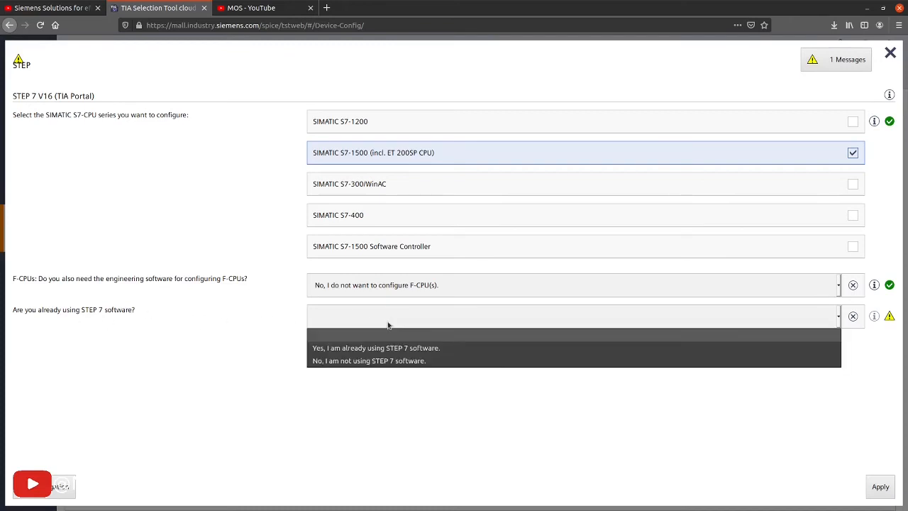
left_click(367, 361)
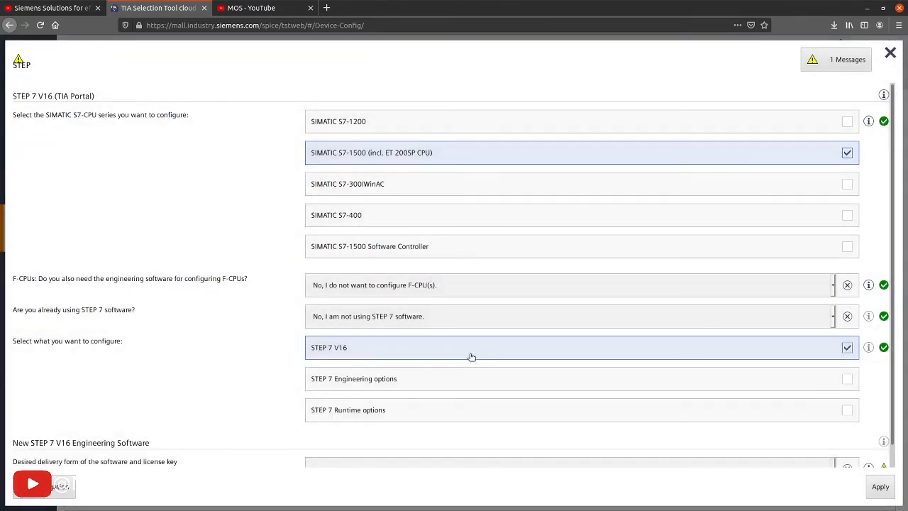
scroll(472, 371, "down", 1)
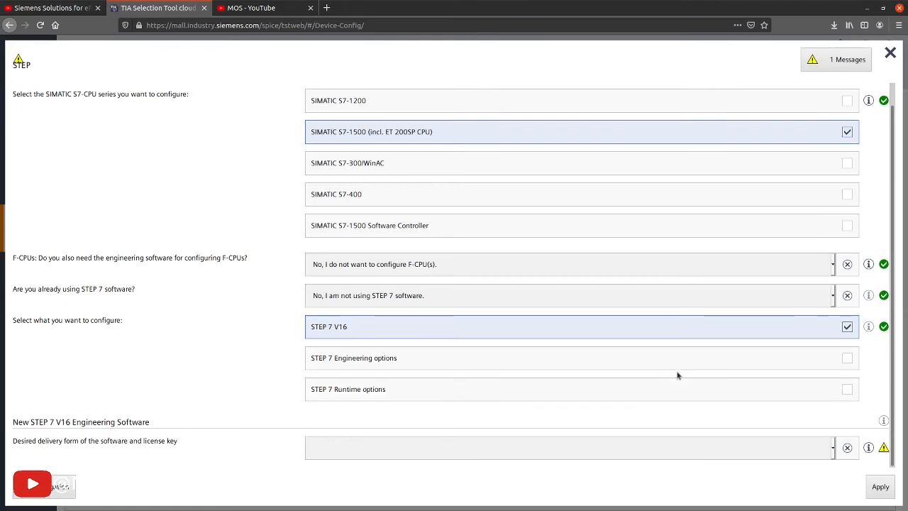
Apply the STEP 7 V16 configuration without choosing a delivery form and view the software's device connections.
left_click(880, 487)
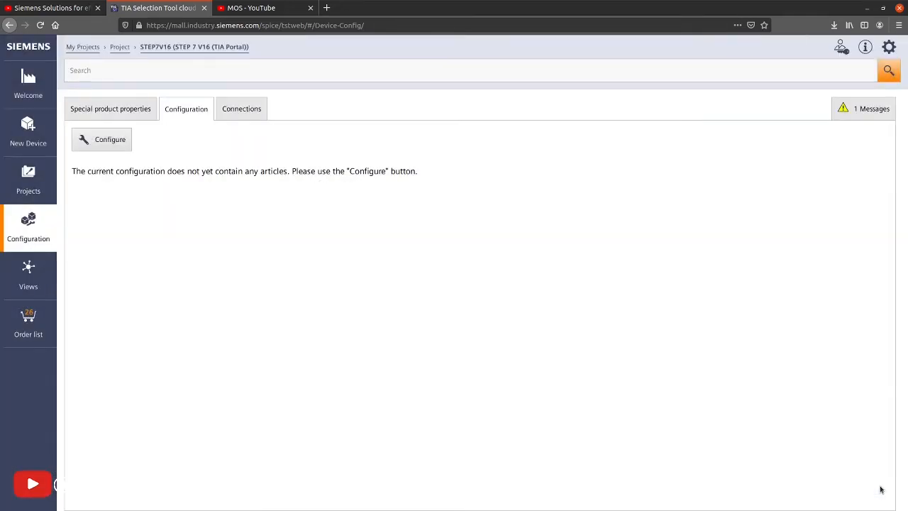
left_click(237, 113)
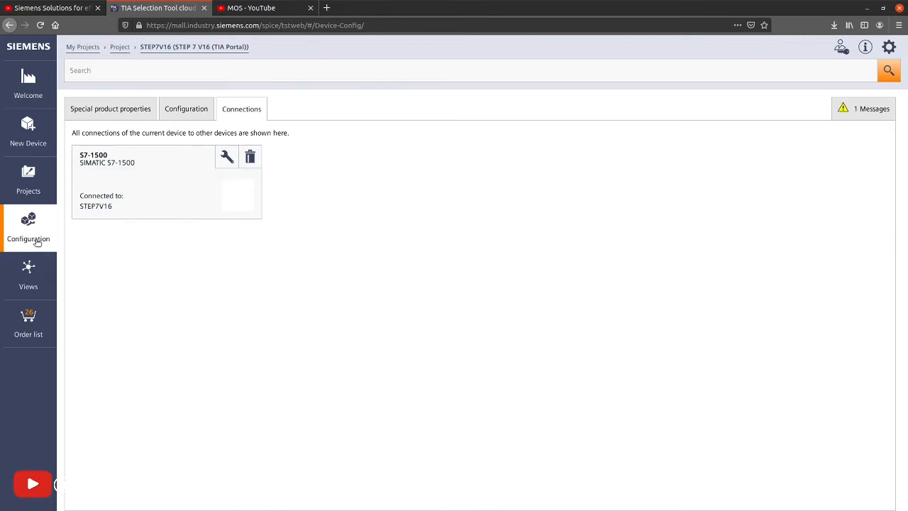
Review the project's order list, including the S7-1500 articles, the non-configured articles and their quantities.
left_click(37, 316)
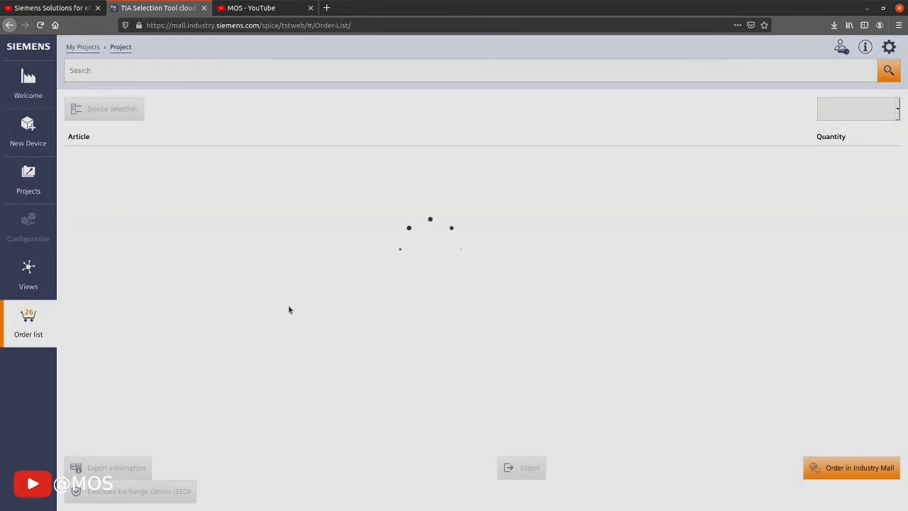
scroll(314, 296, "down", 3)
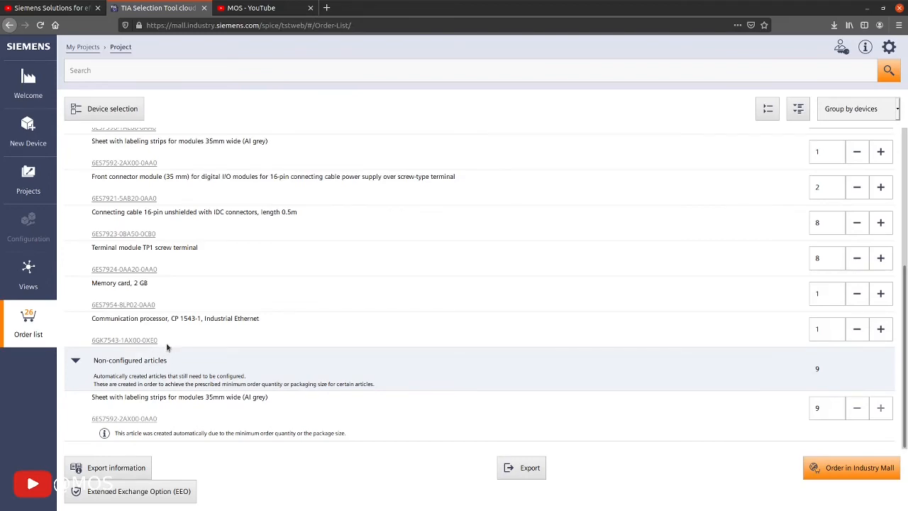
scroll(178, 332, "up", 5)
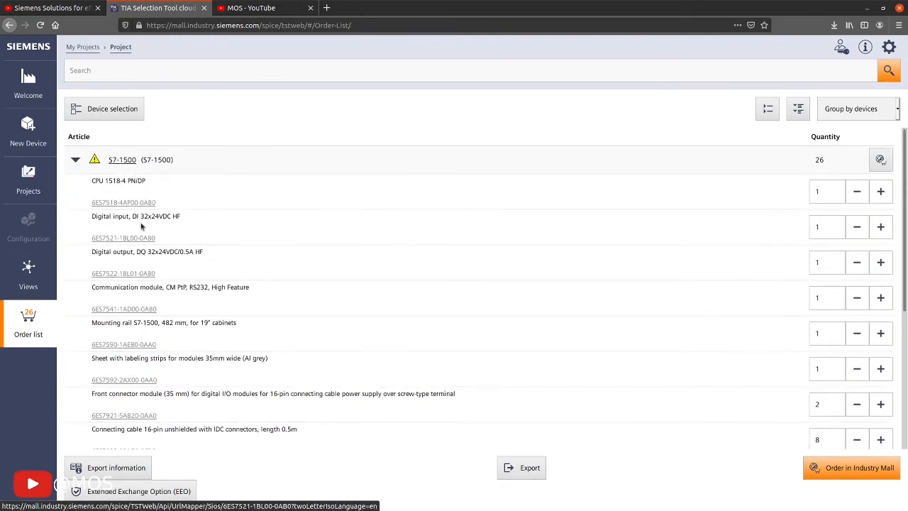
scroll(236, 284, "down", 3)
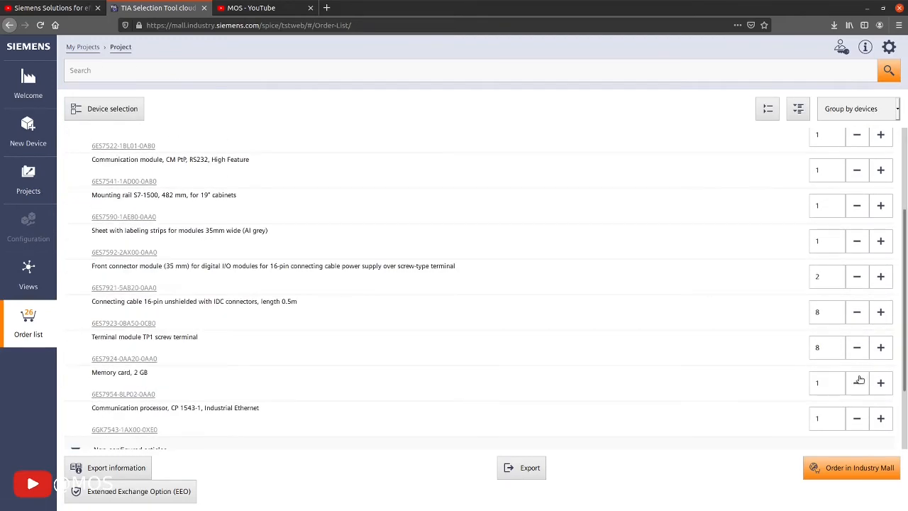
scroll(430, 320, "down", 2)
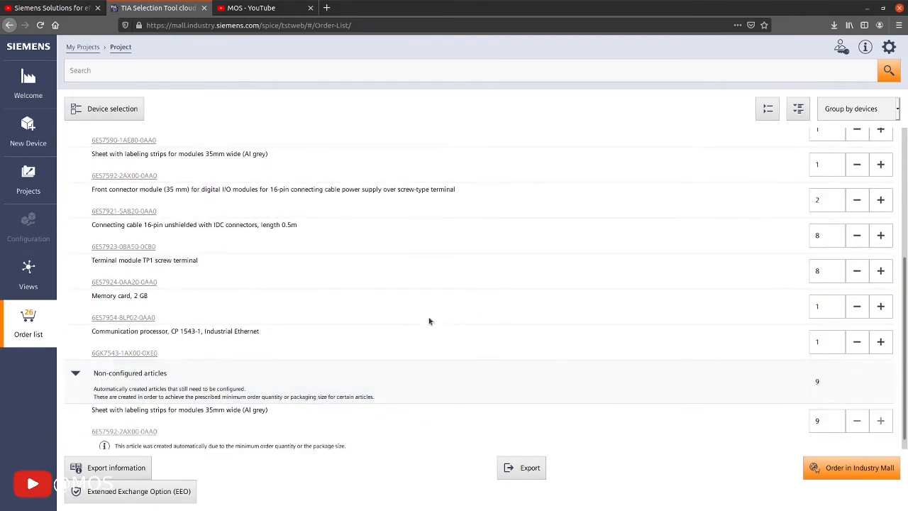
scroll(318, 298, "up", 5)
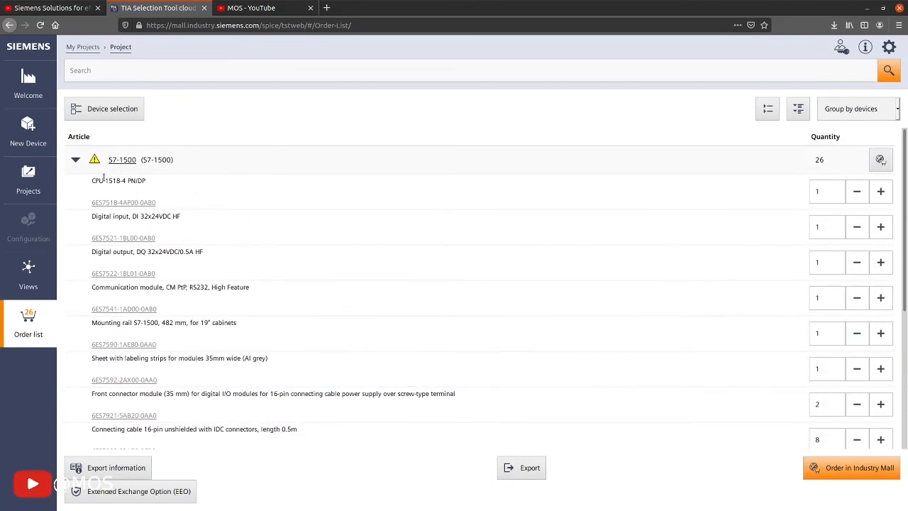
left_click(43, 145)
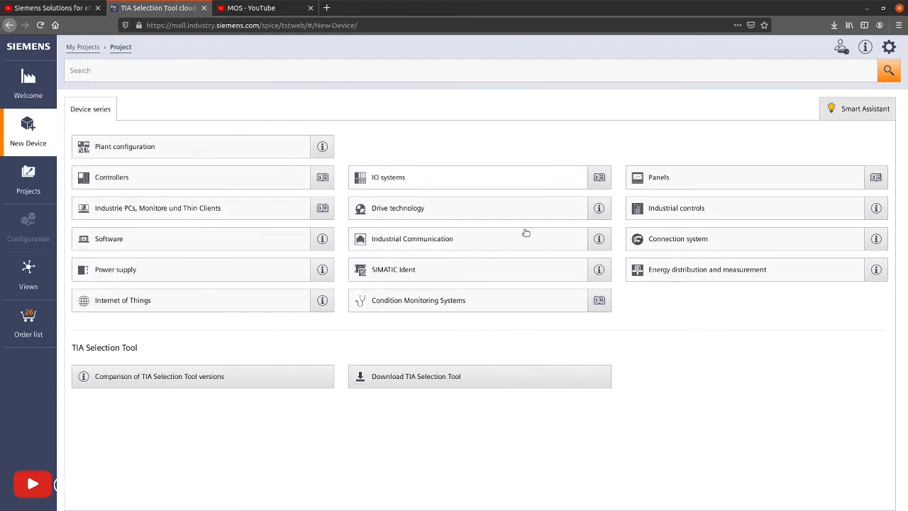
Export the project's order list as a PDF and open the file with Firefox.
left_click(29, 327)
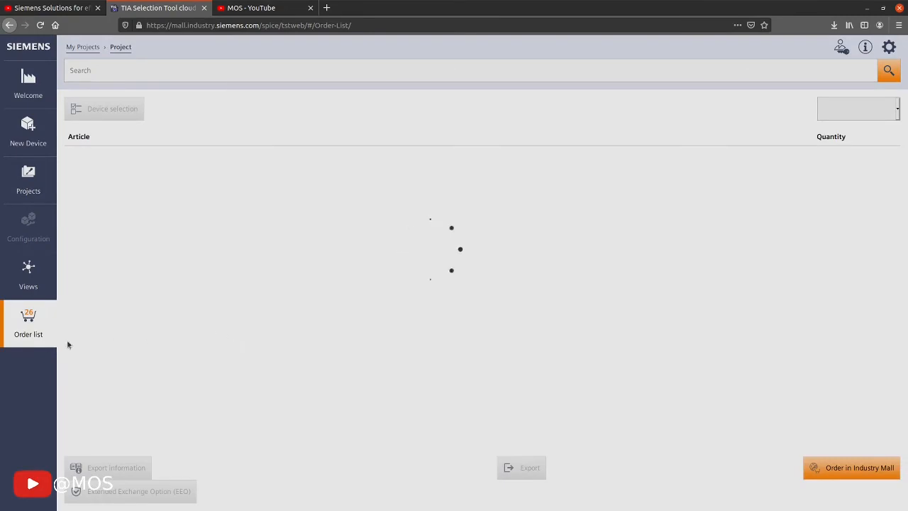
scroll(305, 418, "down", 2)
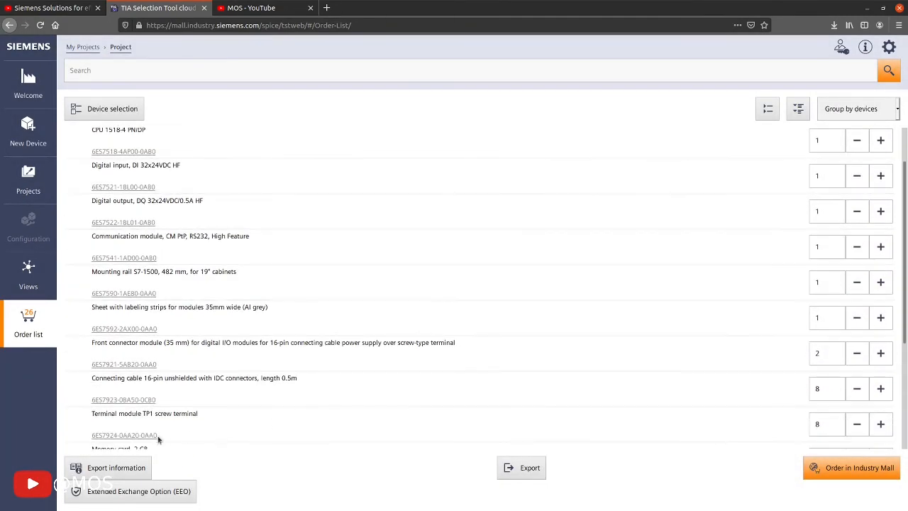
left_click(530, 468)
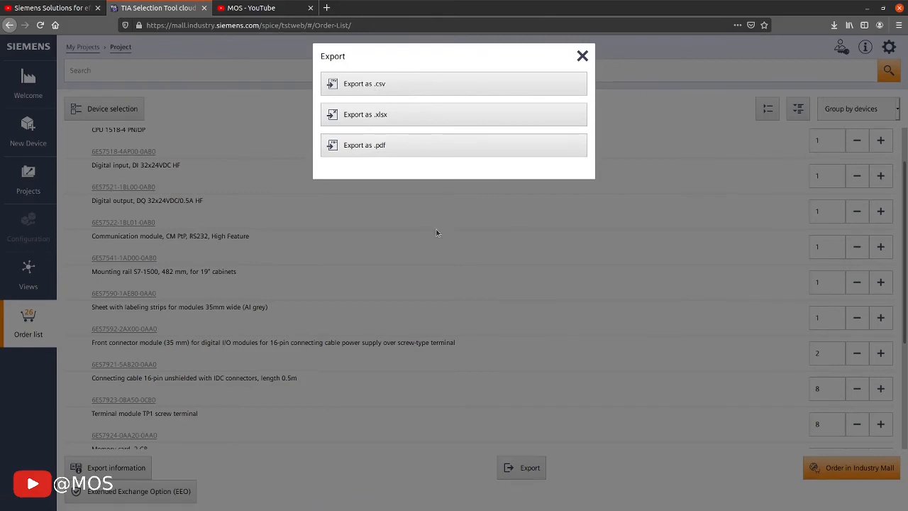
left_click(372, 151)
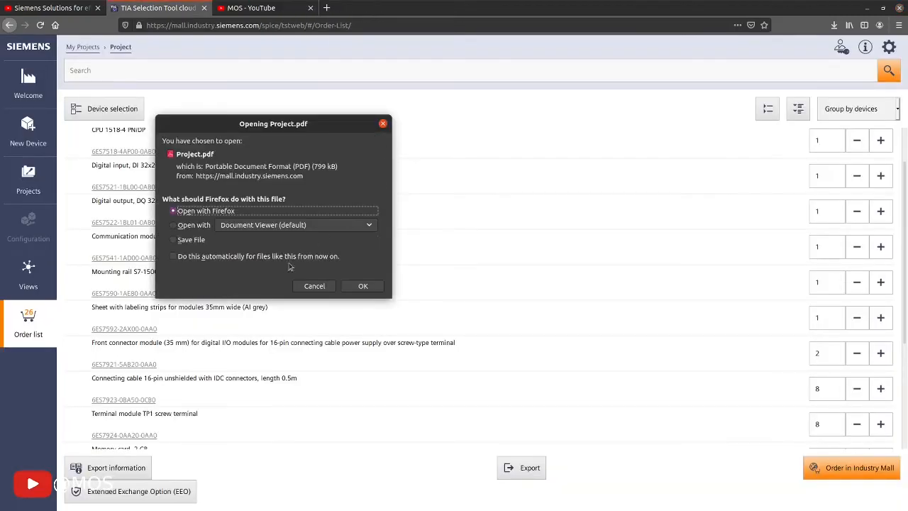
left_click(362, 288)
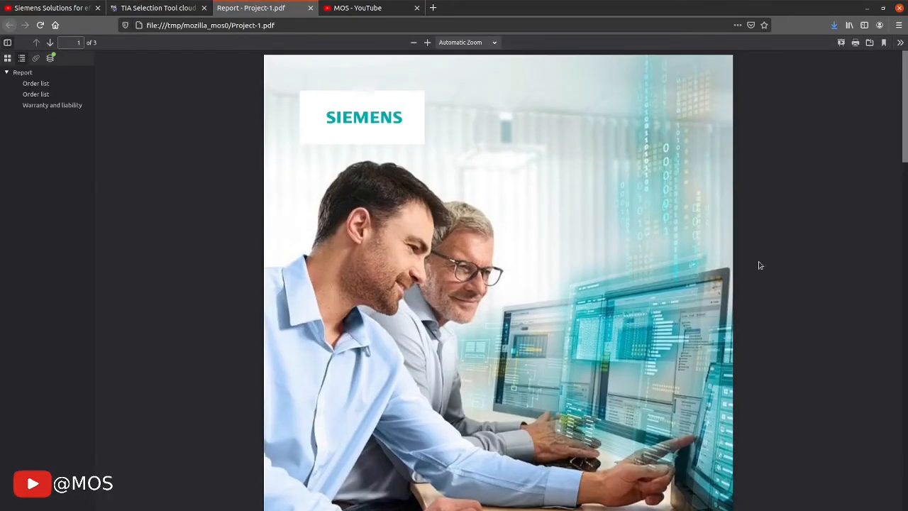
Examine the exported PDF's order list table with article numbers and quantities, then close the report and return to the online order list.
scroll(689, 251, "down", 1)
scroll(545, 269, "down", 4)
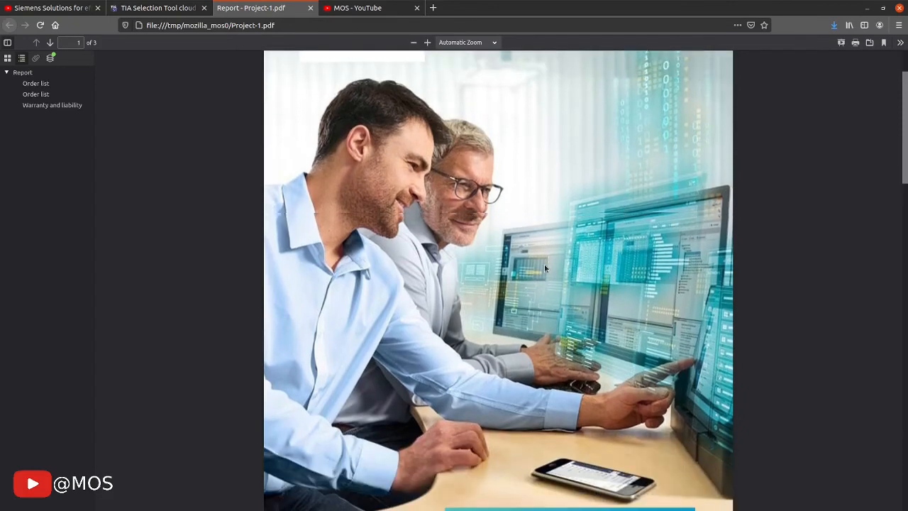
scroll(533, 245, "down", 3)
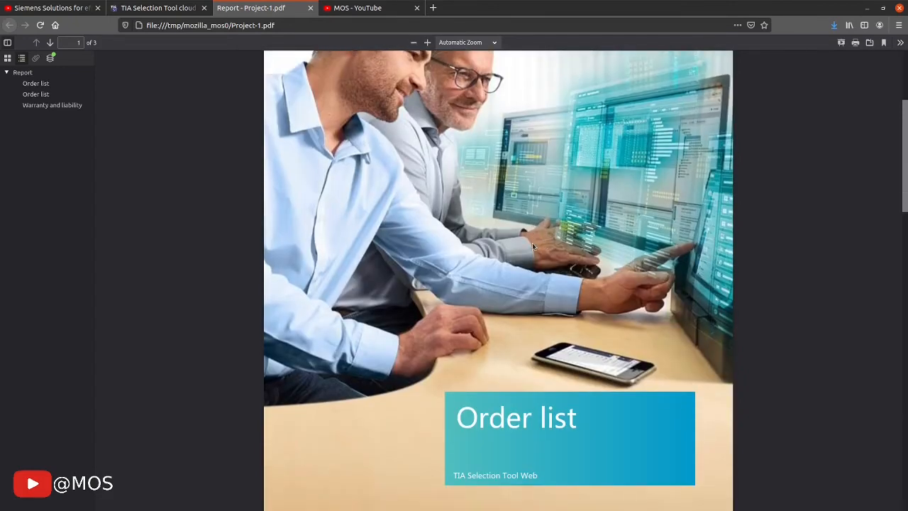
scroll(545, 229, "down", 8)
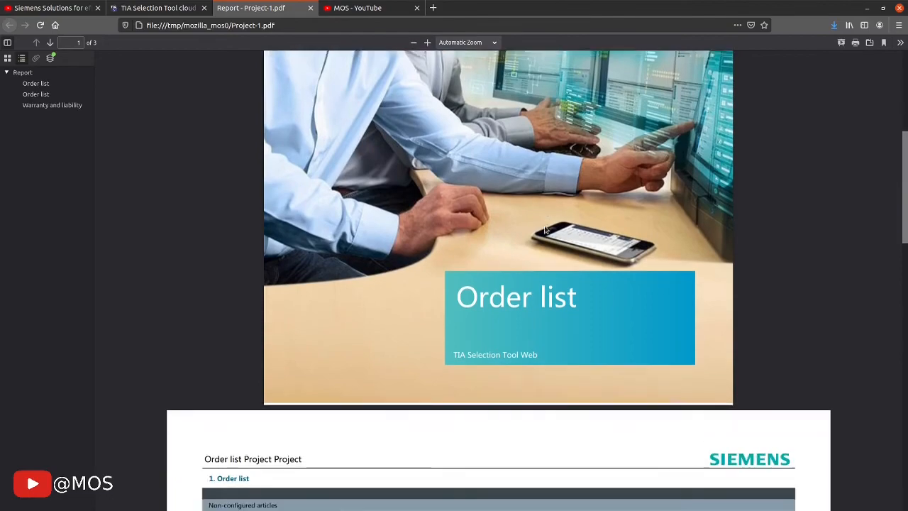
scroll(545, 229, "down", 11)
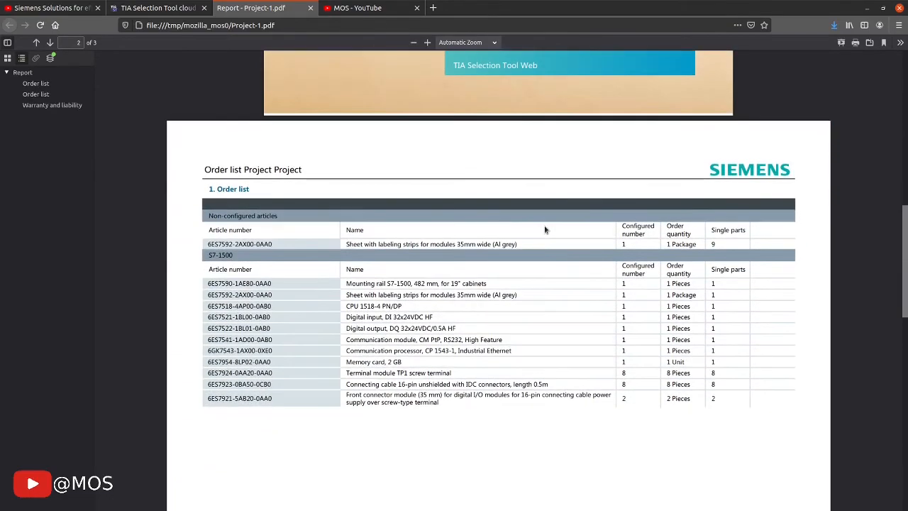
scroll(564, 259, "down", 4)
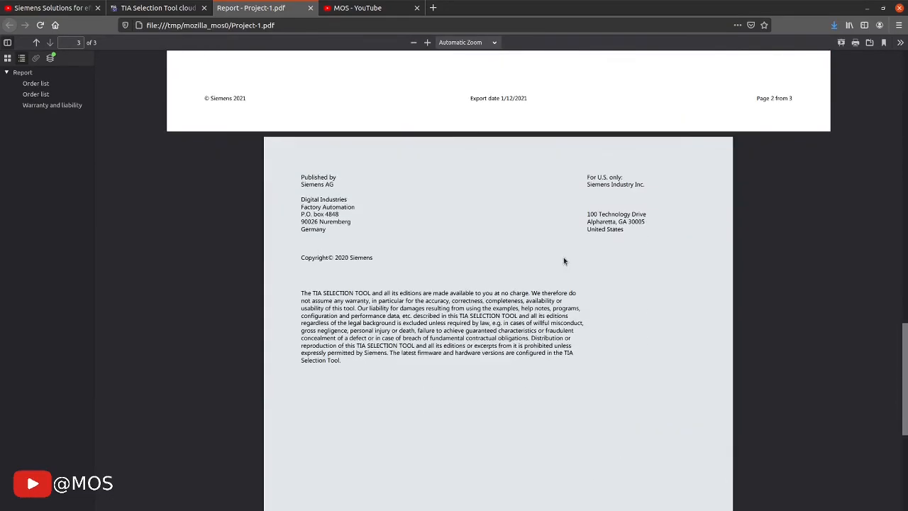
scroll(565, 260, "up", 15)
scroll(565, 262, "up", 10)
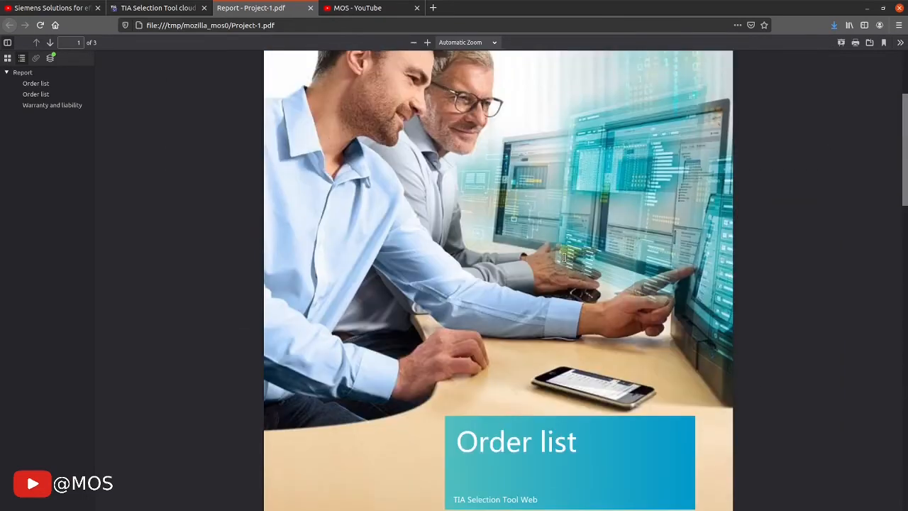
scroll(565, 259, "down", 11)
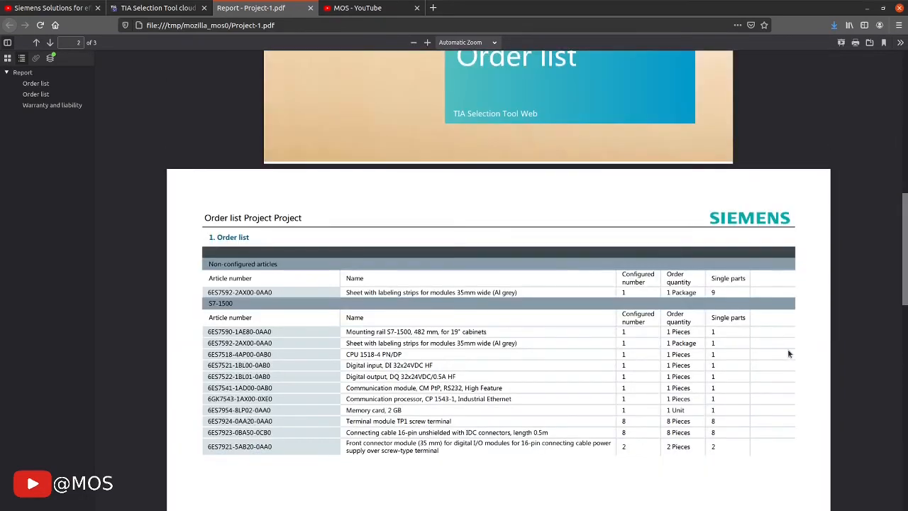
scroll(788, 349, "up", 2, "ctrl")
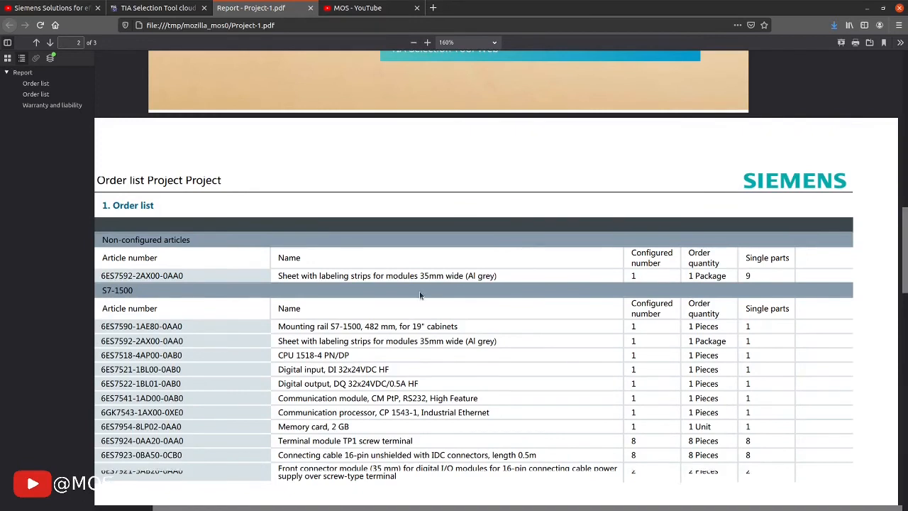
scroll(420, 293, "down", 1)
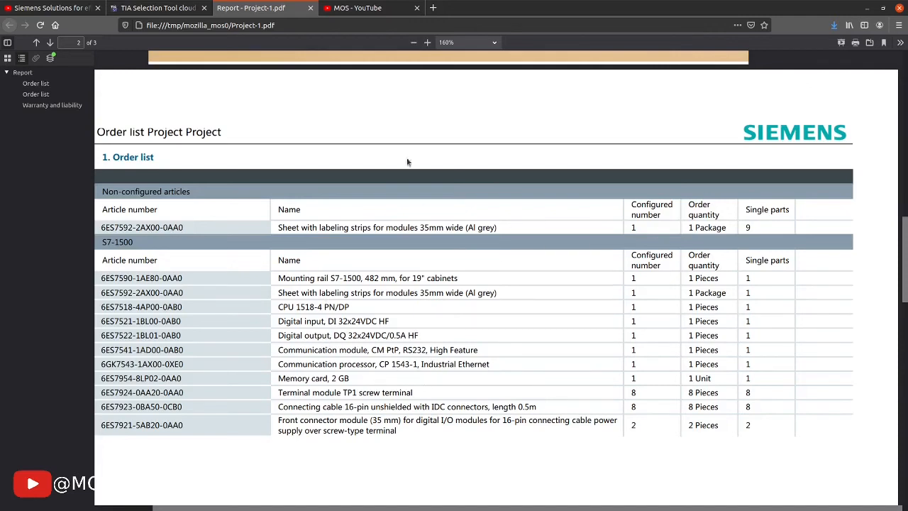
left_click(310, 8)
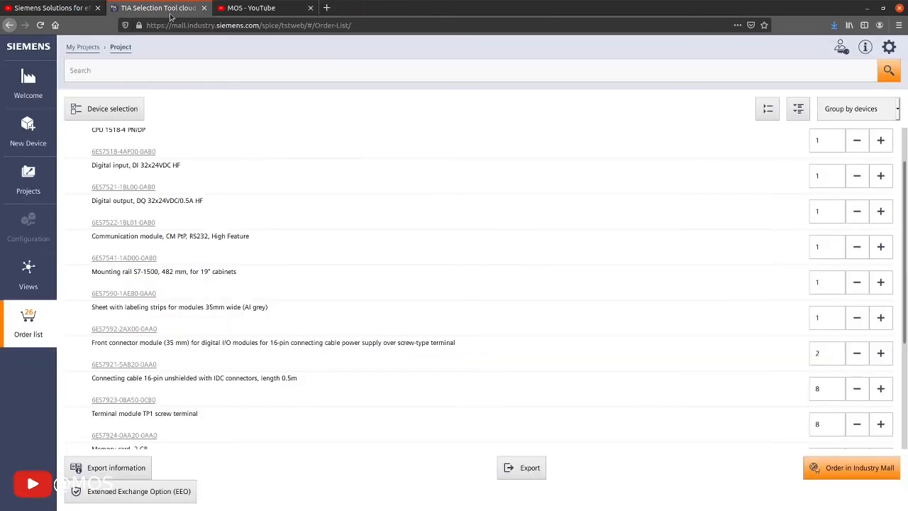
scroll(233, 357, "up", 2)
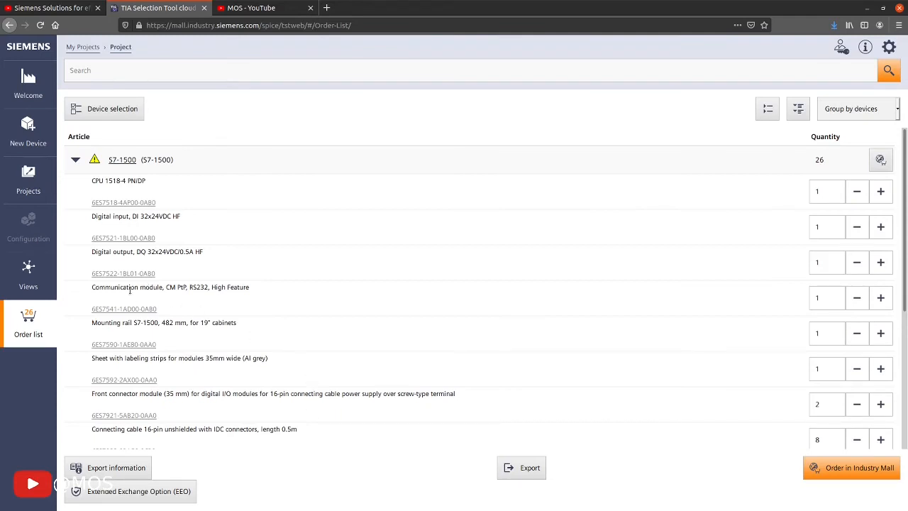
Add a SIMATIC IOT2040 from the Internet of Things device series to the project.
left_click(26, 137)
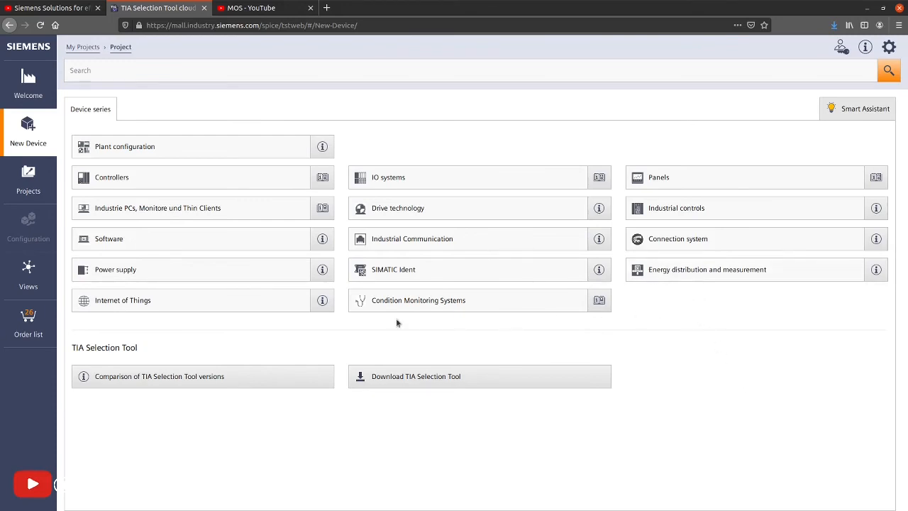
left_click(139, 313)
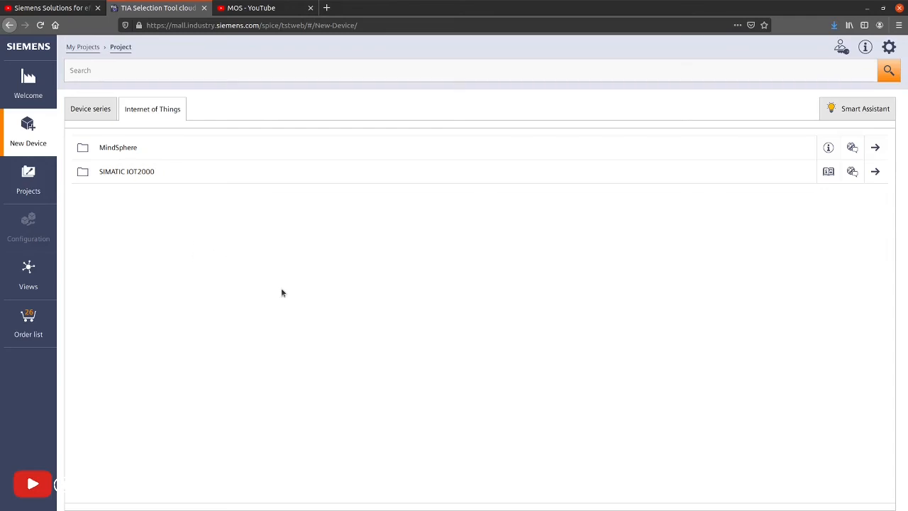
left_click(165, 177)
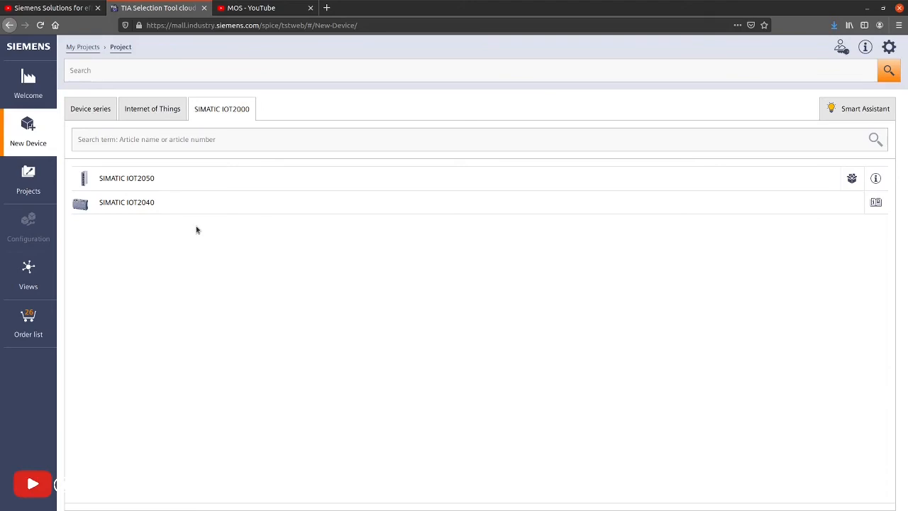
left_click(141, 206)
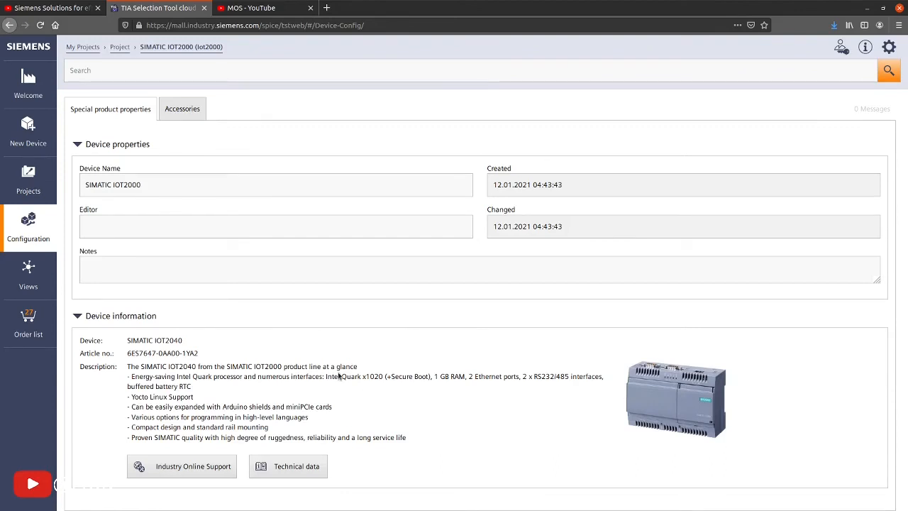
Add the SIMATIC IOT2000 IO Shield as an accessory of the SIMATIC IOT2040 and return to the device's properties.
left_click(180, 113)
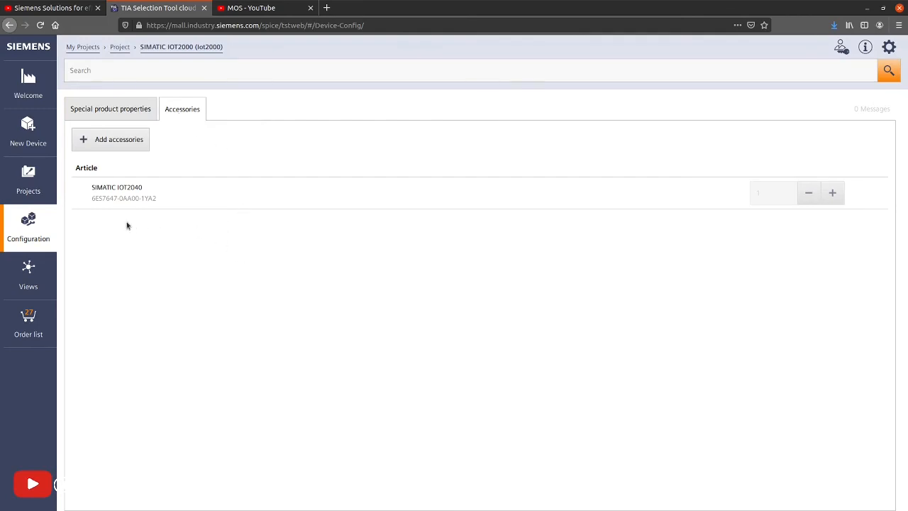
left_click(117, 141)
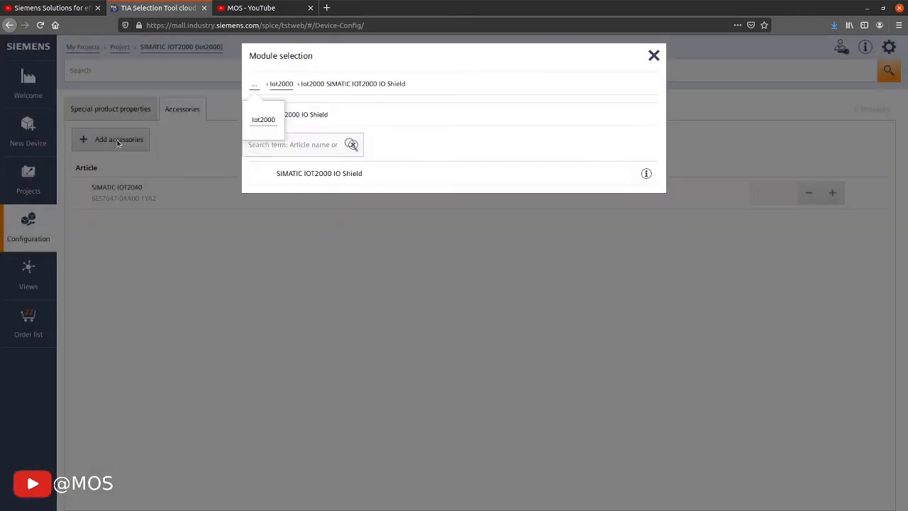
left_click(351, 142)
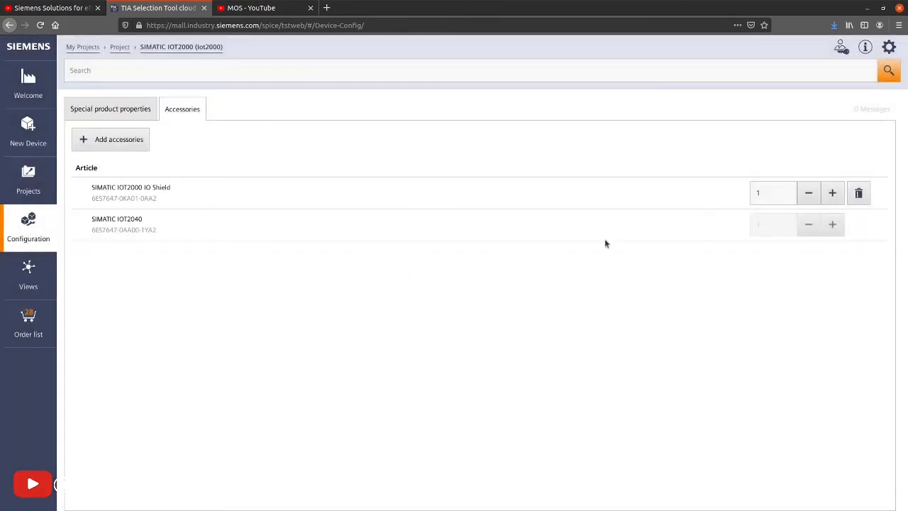
left_click(143, 115)
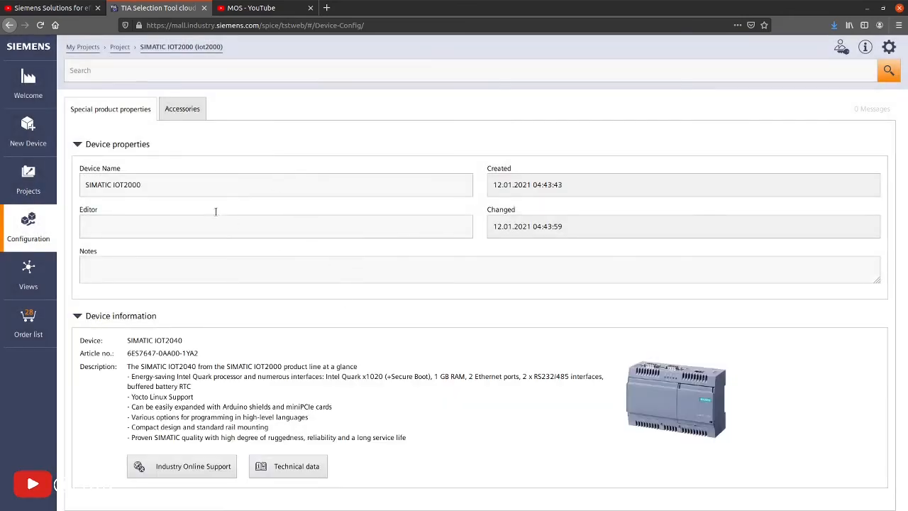
Return to the project's device overview and check the messages for the S7-1500.
left_click(33, 180)
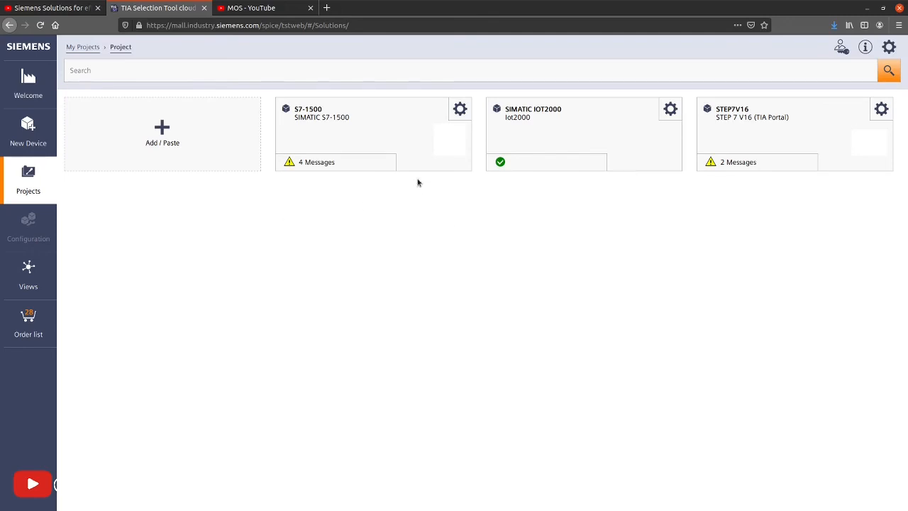
left_click(323, 163)
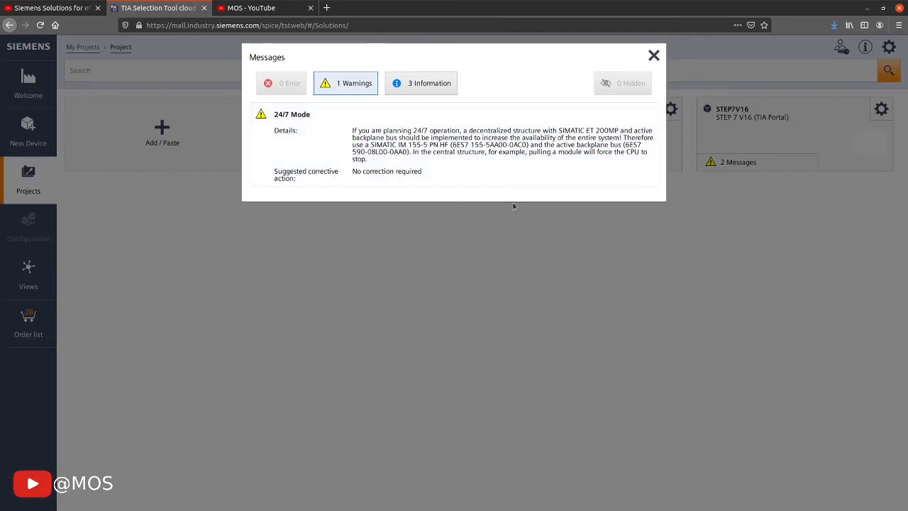
Reopen the S7-1500's messages, read the warning and the information entries, and close the message list.
left_click(653, 56)
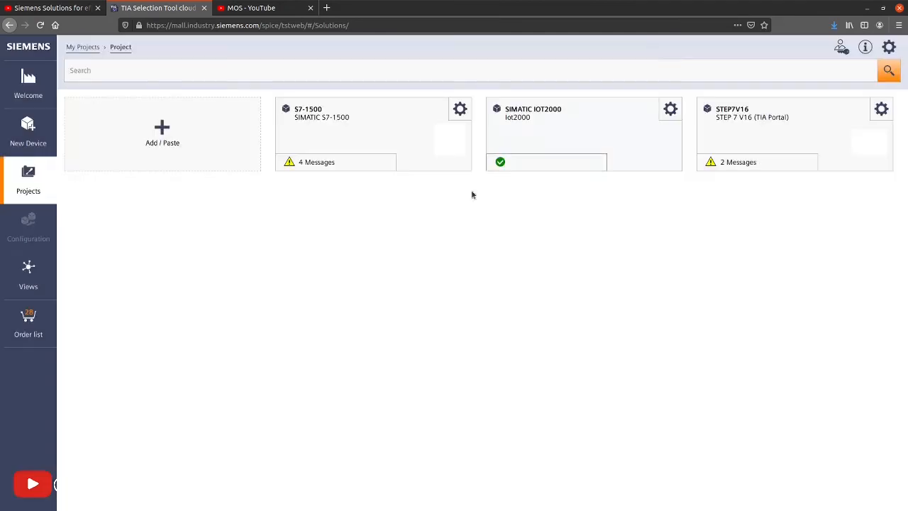
left_click(317, 164)
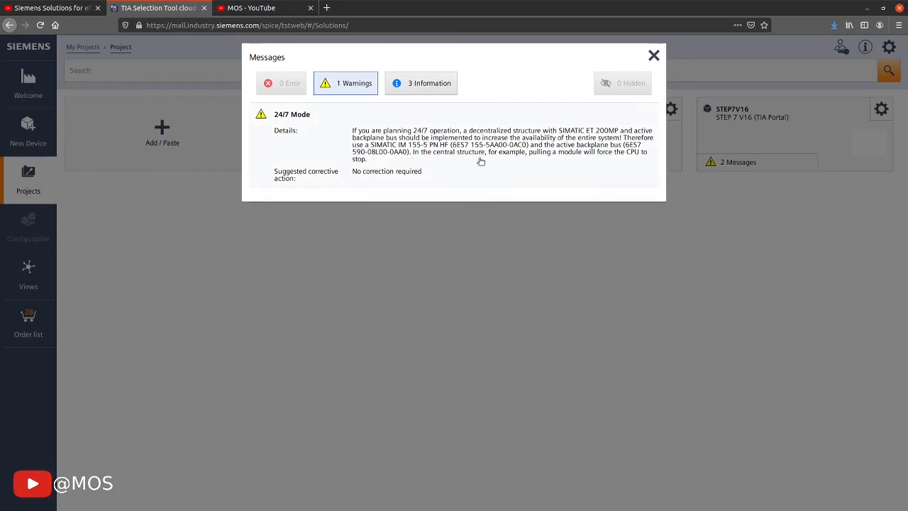
left_click(419, 83)
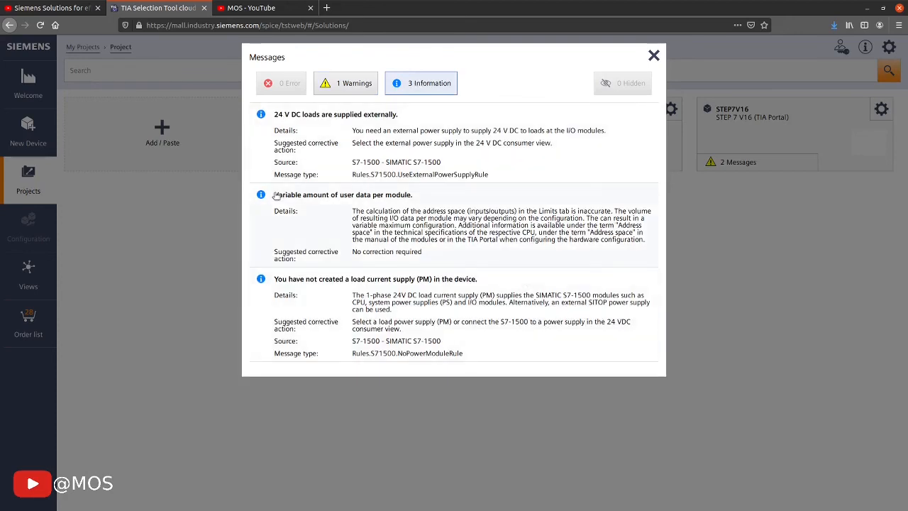
left_click(654, 56)
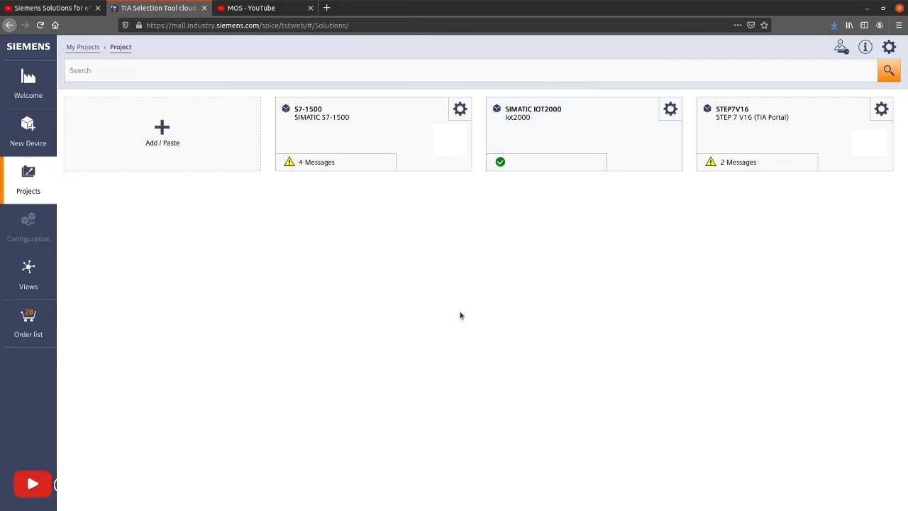
Review the project's order list down to the SIMATIC IOT2000 entries and the non-configured articles.
left_click(41, 318)
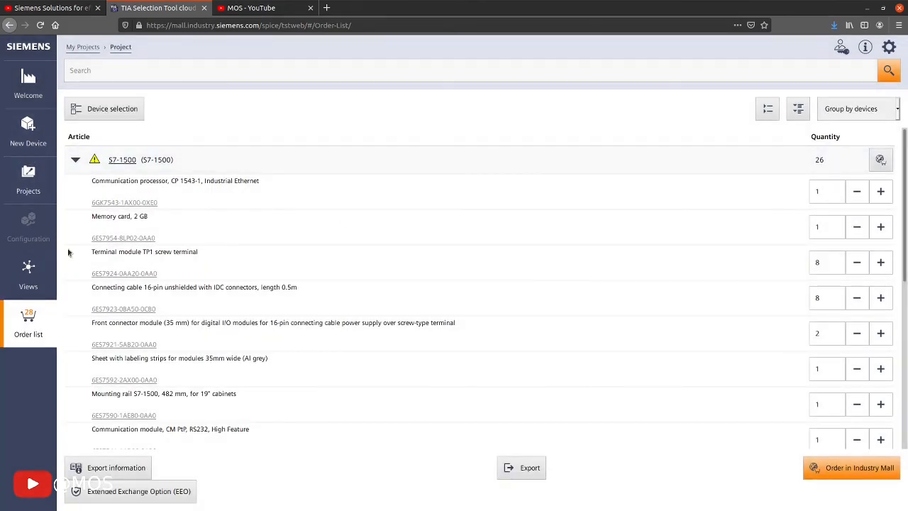
scroll(312, 284, "down", 5)
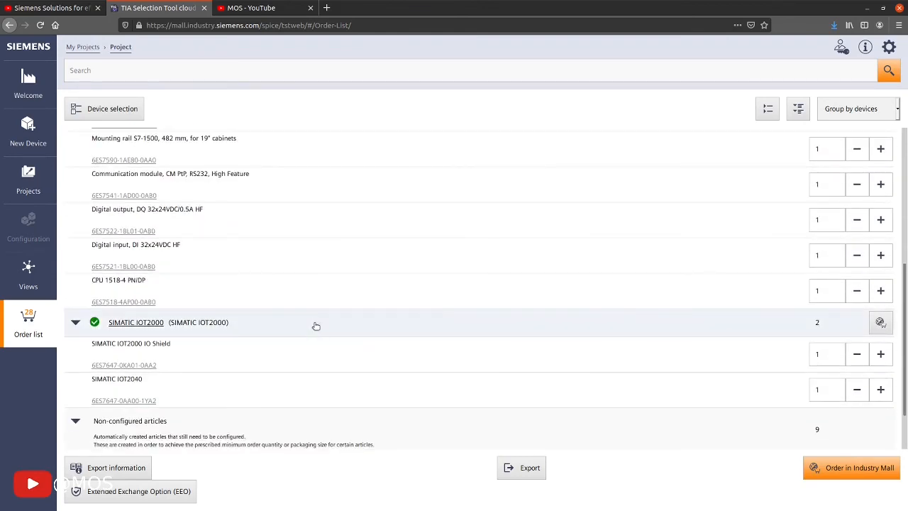
scroll(316, 326, "down", 2)
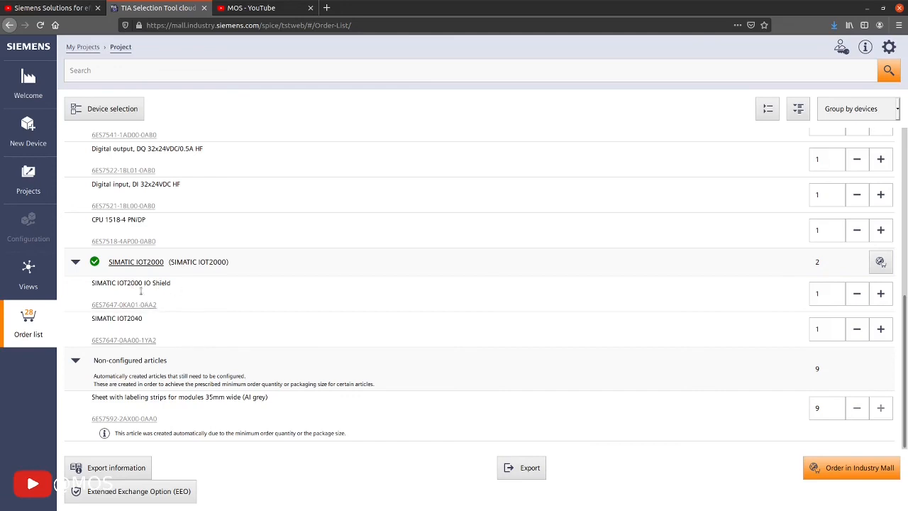
View the Drive technology options available for a new device and return to the device series overview.
left_click(38, 140)
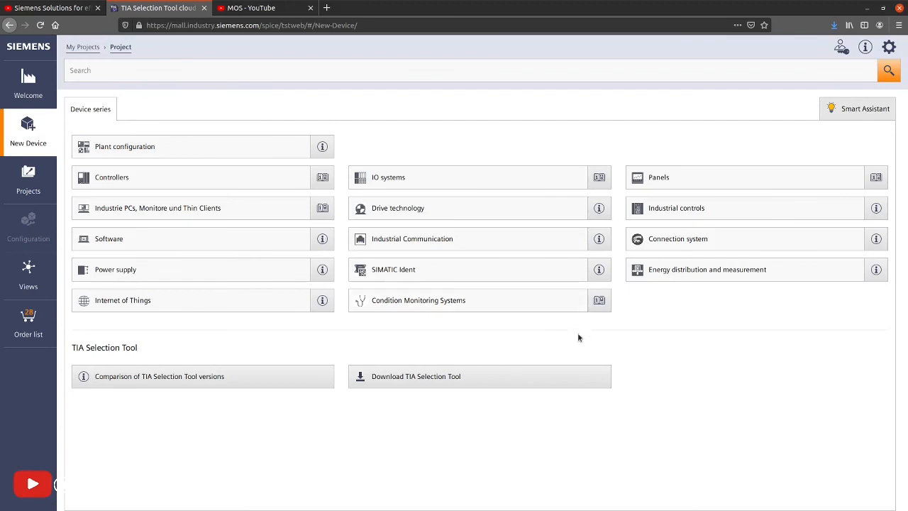
left_click(415, 213)
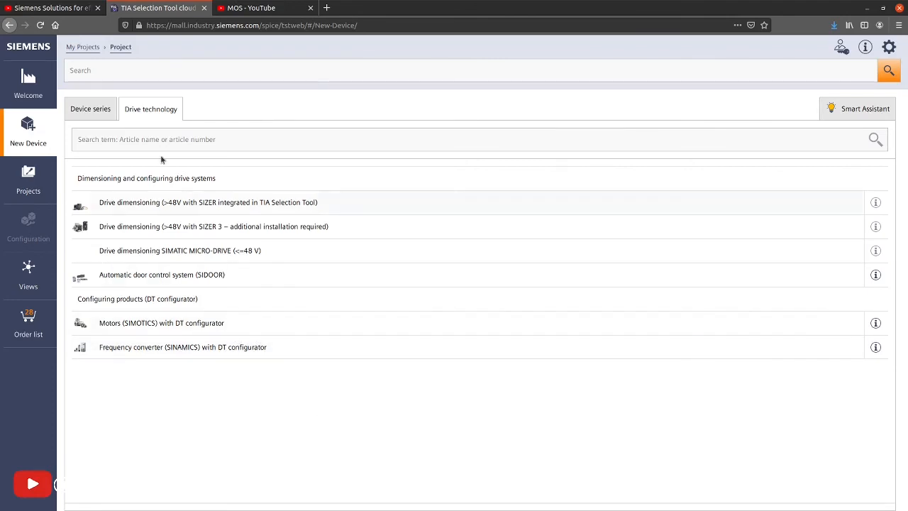
left_click(36, 137)
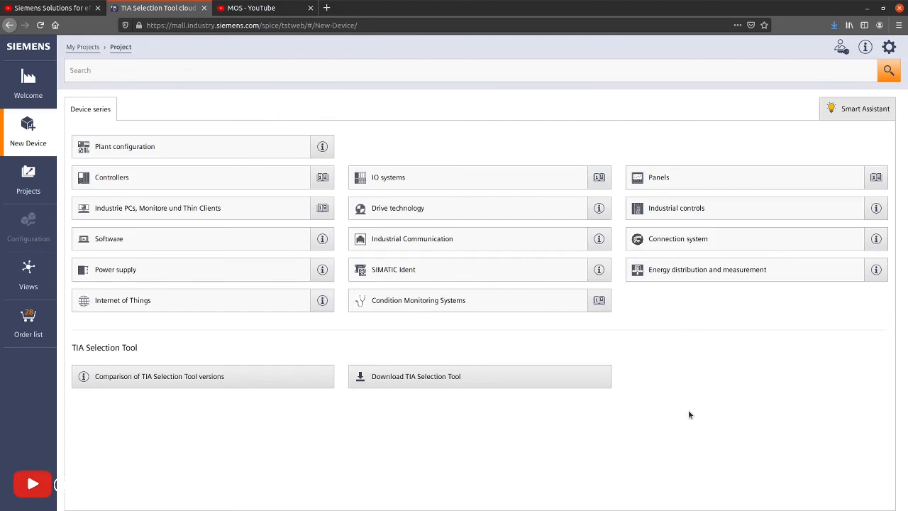
left_click(262, 10)
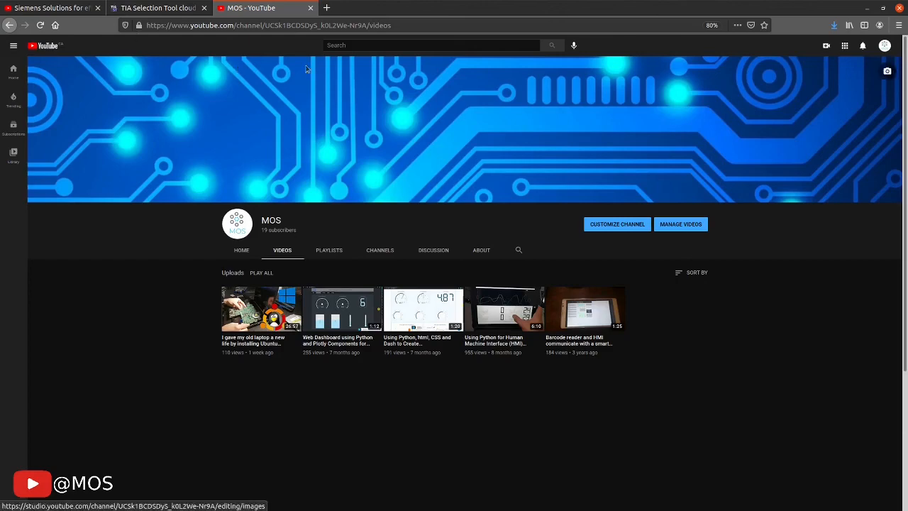
left_click(157, 8)
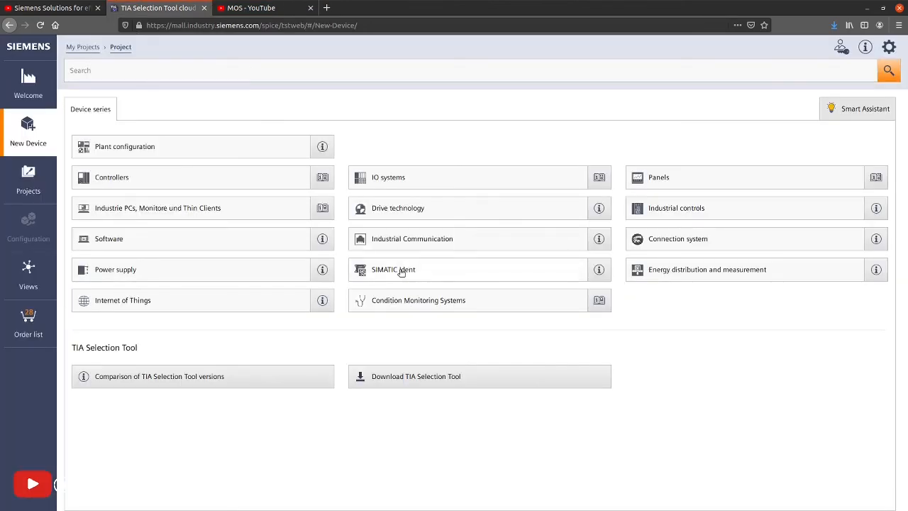